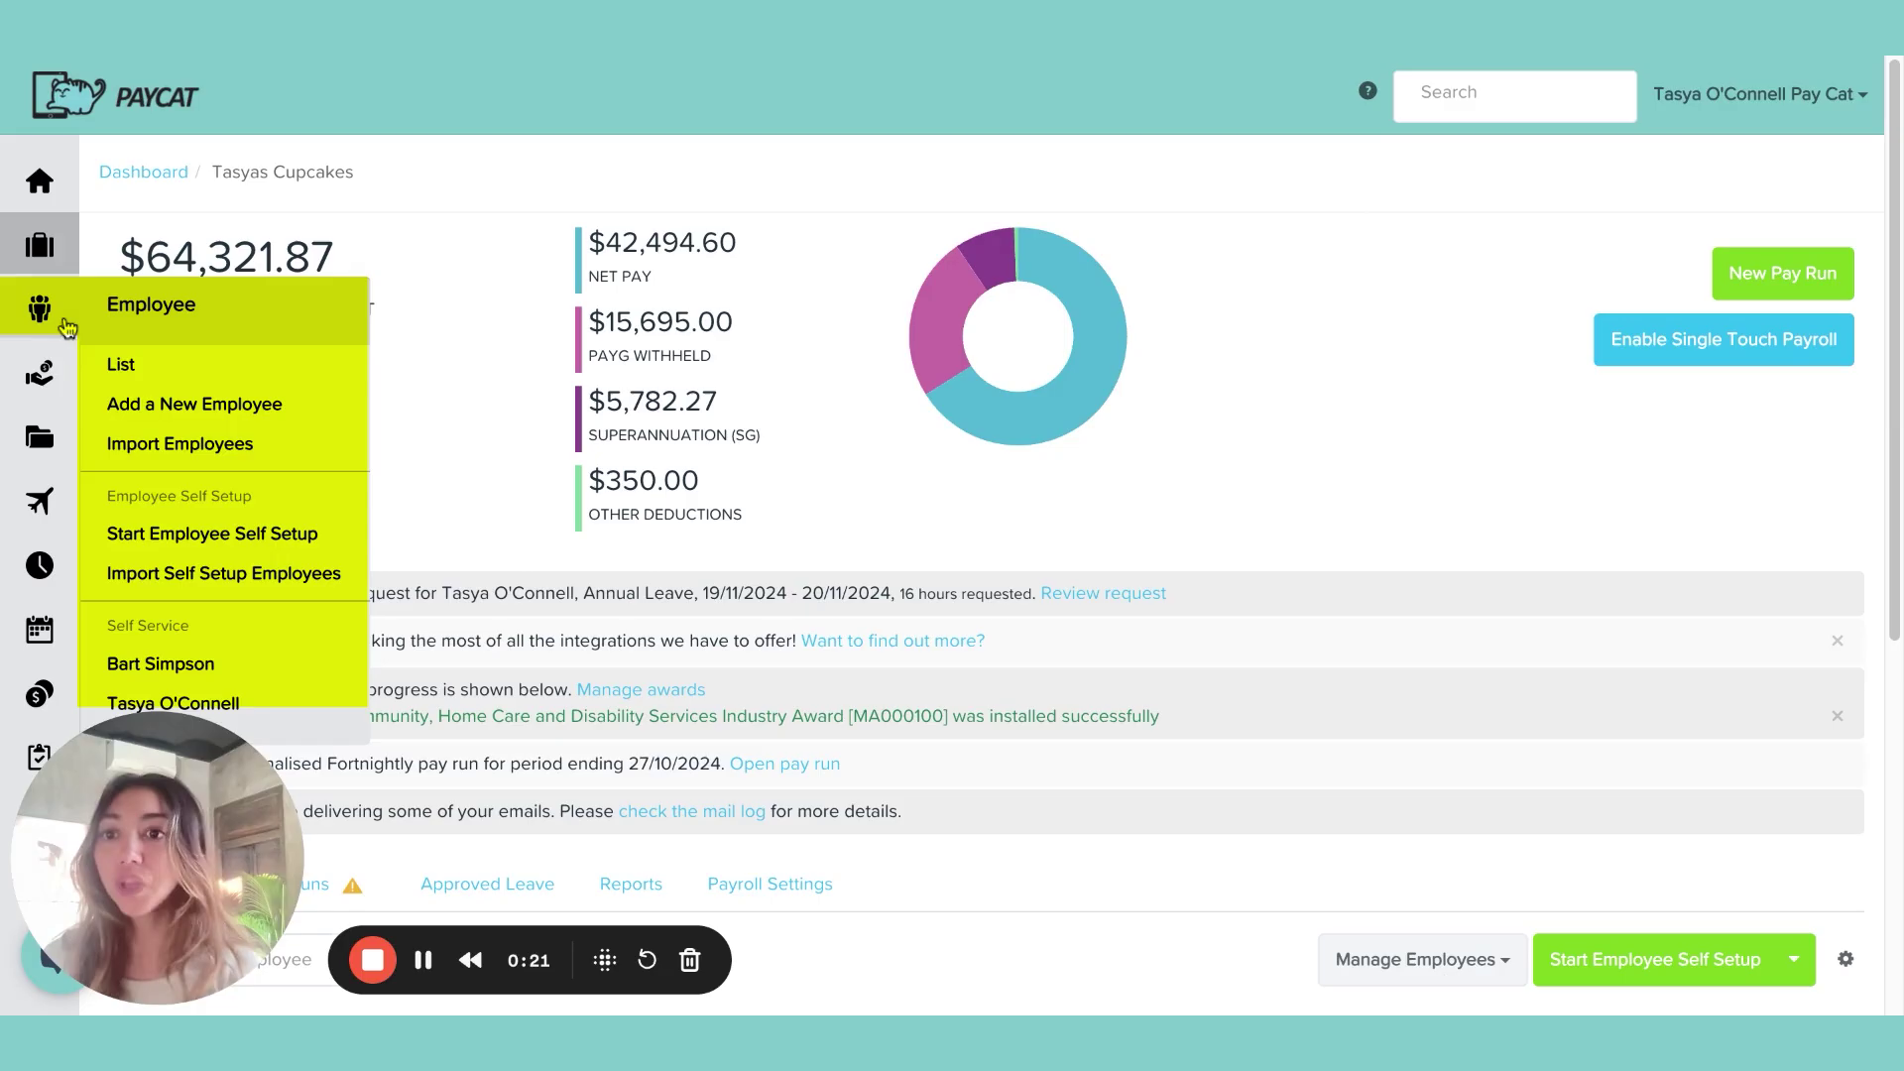
Step: Open the pay run inclusions of the second employee in the employee list and start adding a deduction
click(119, 361)
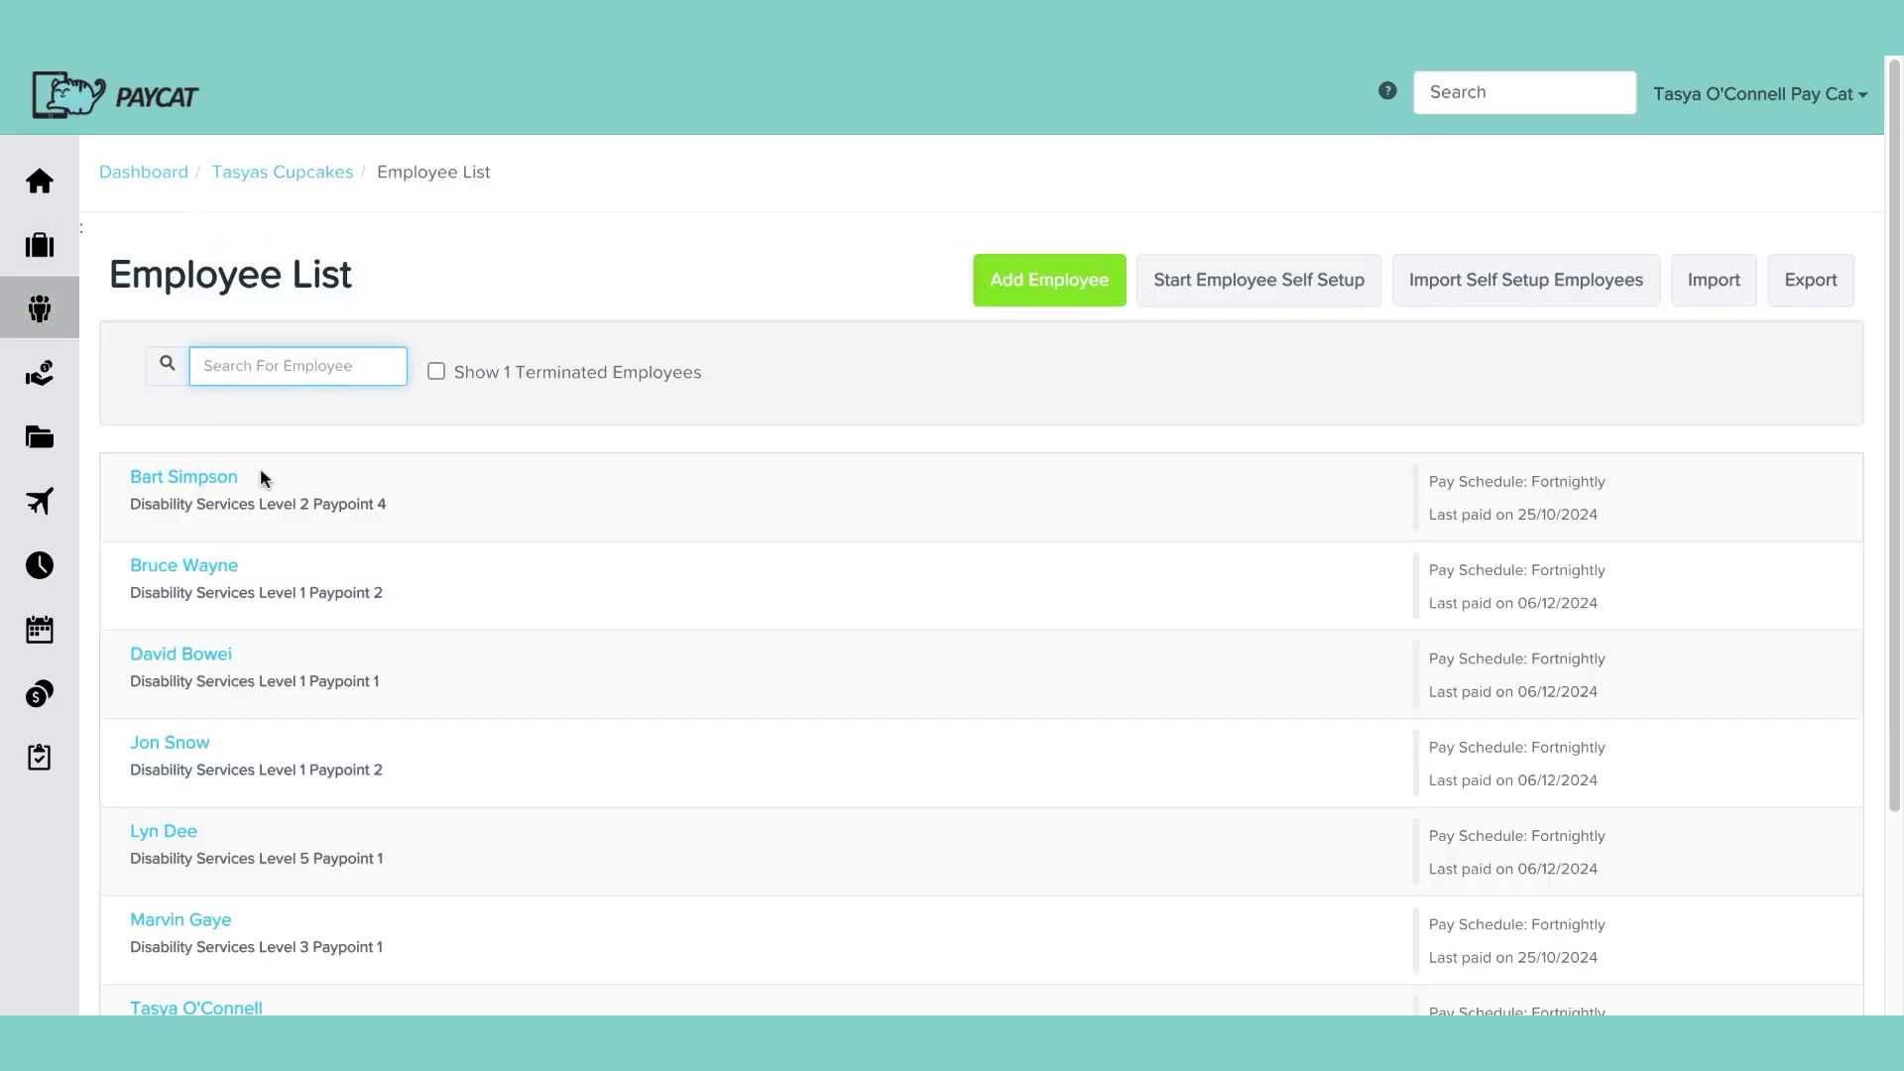
click(169, 566)
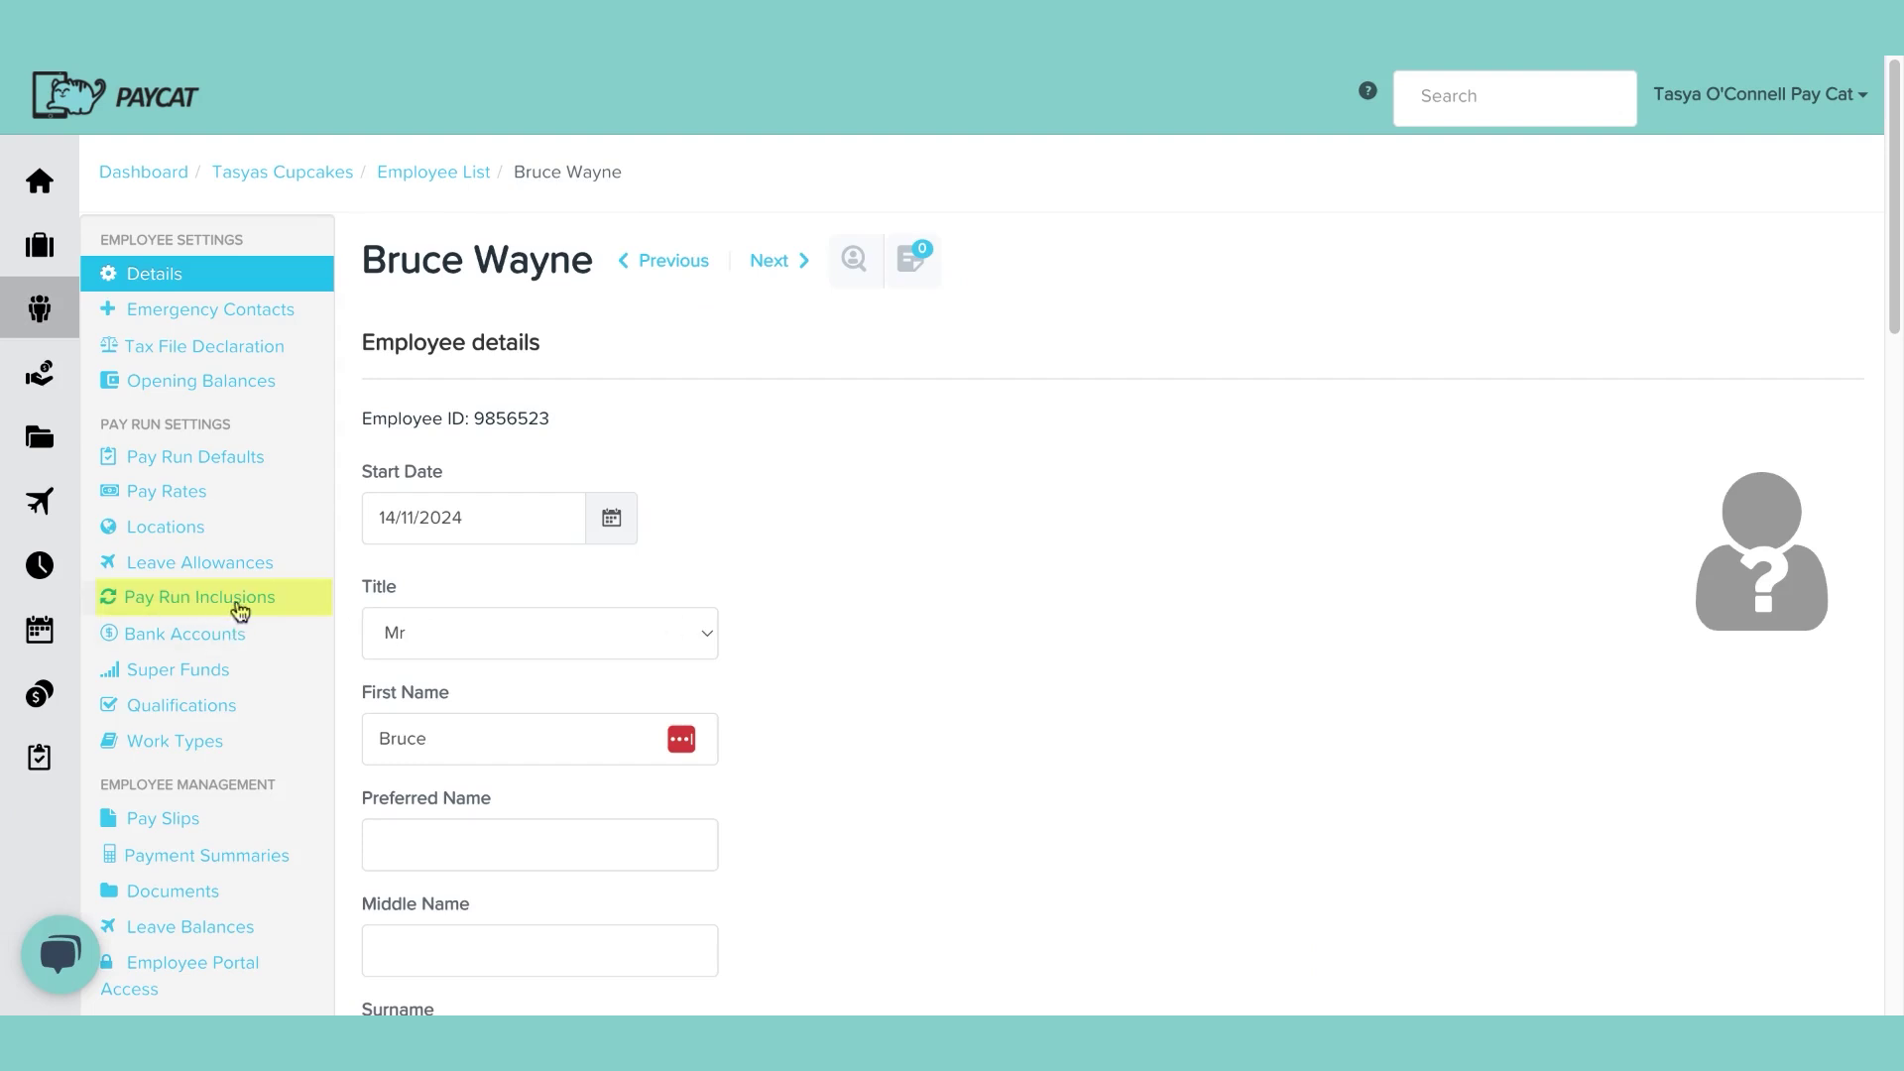
click(238, 608)
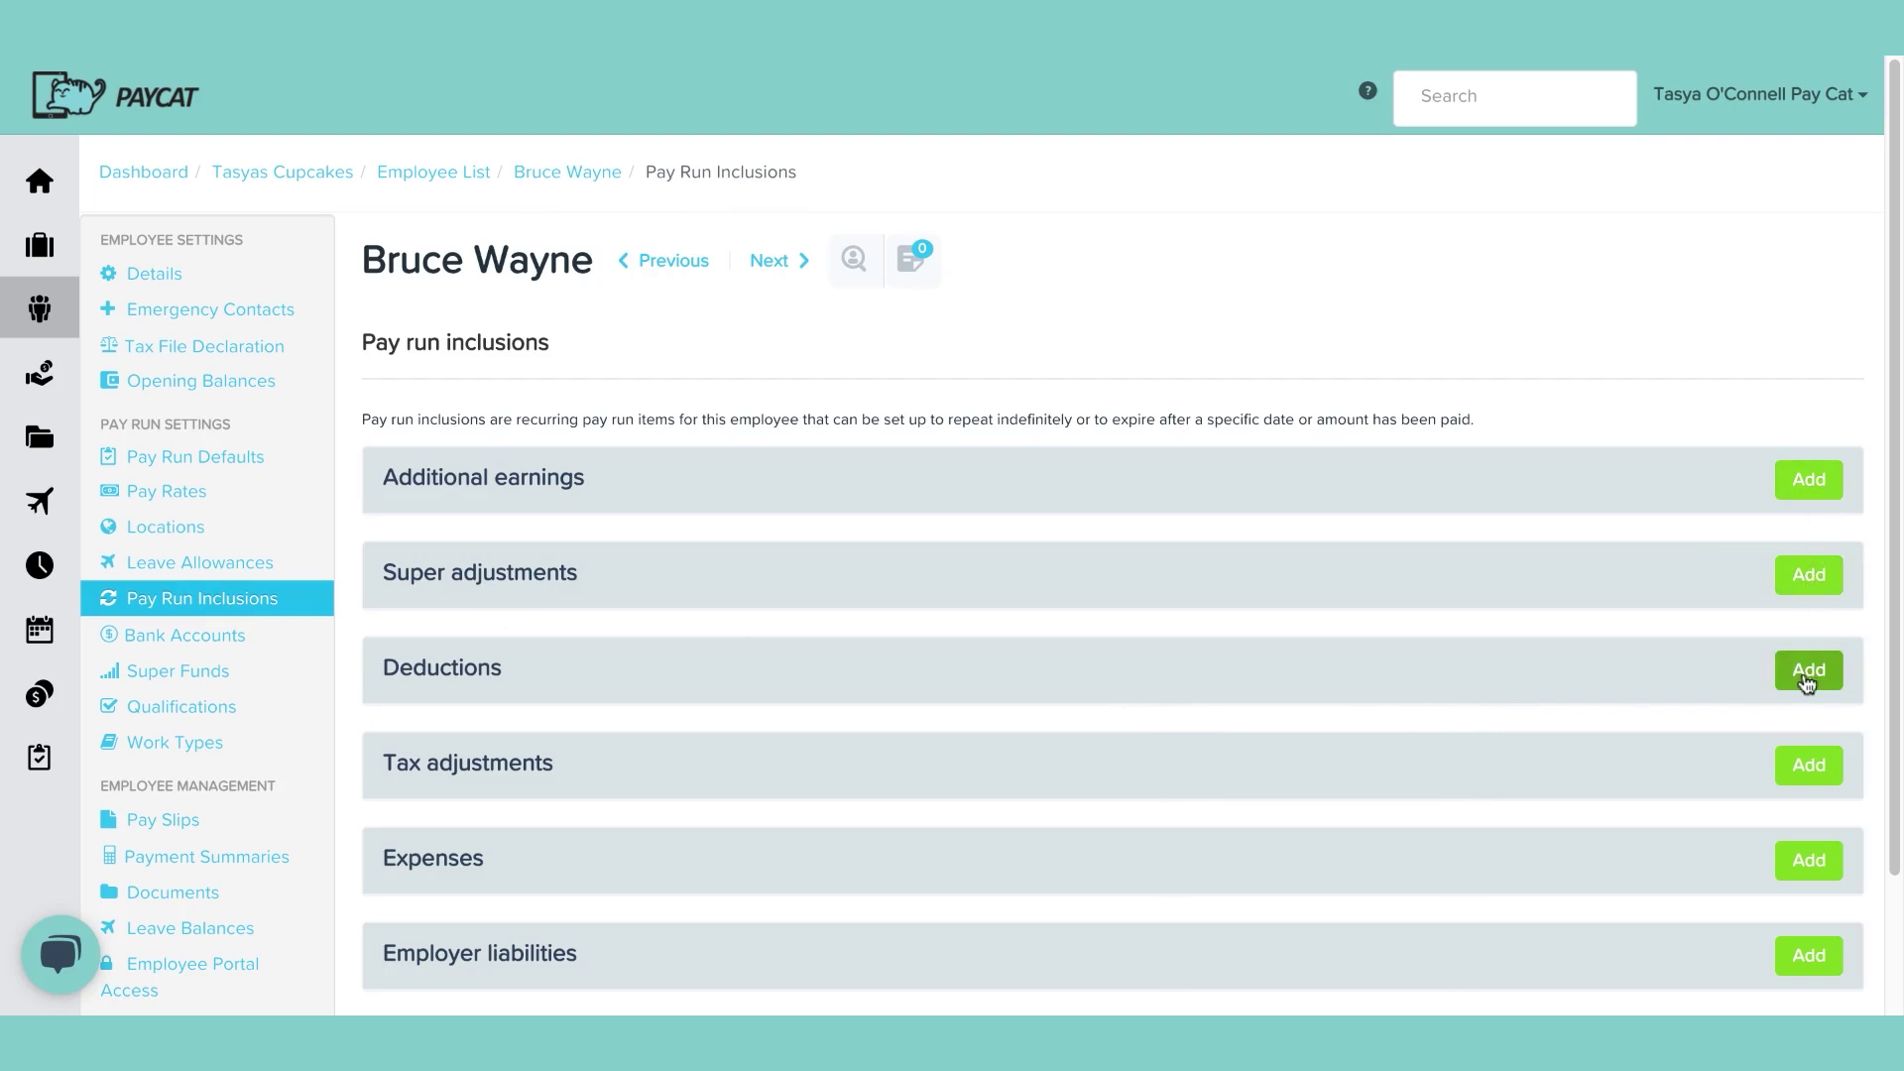
click(1809, 670)
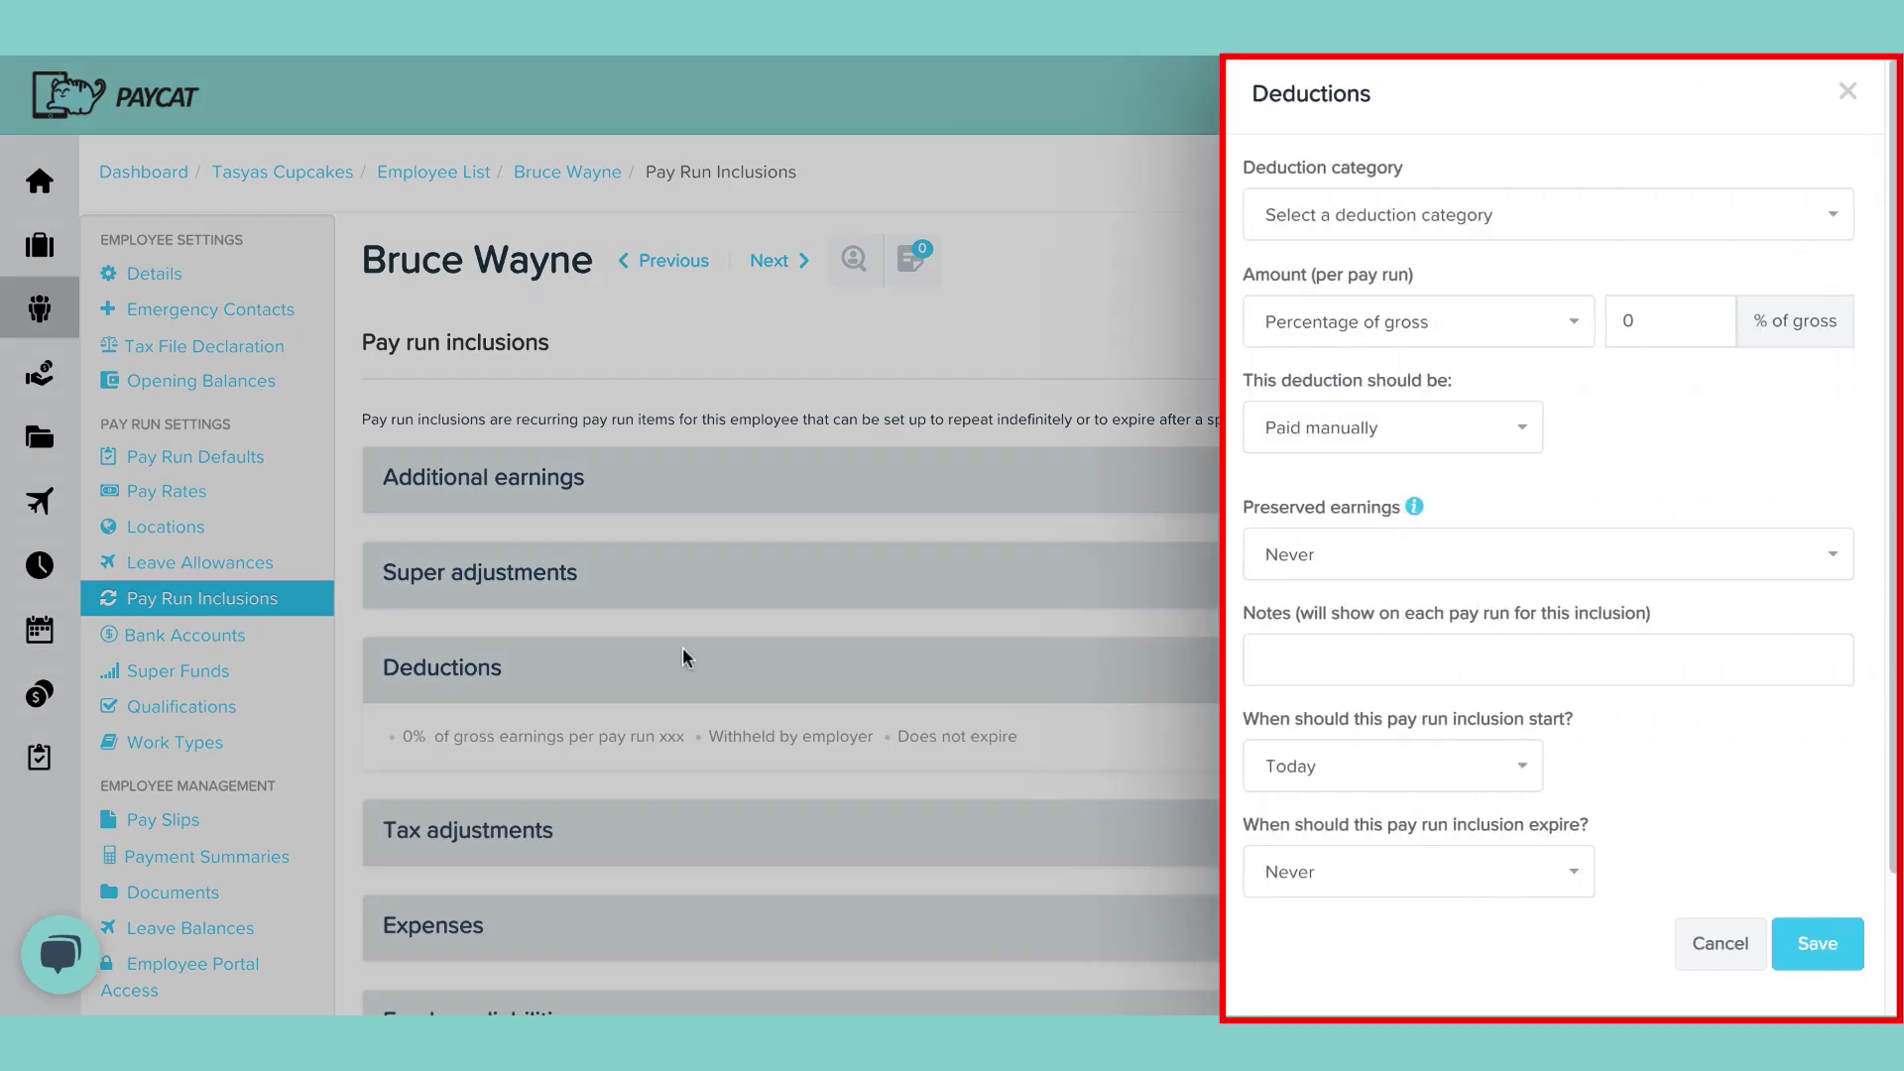
Step: Set the deduction category to Child support deduction
click(1402, 236)
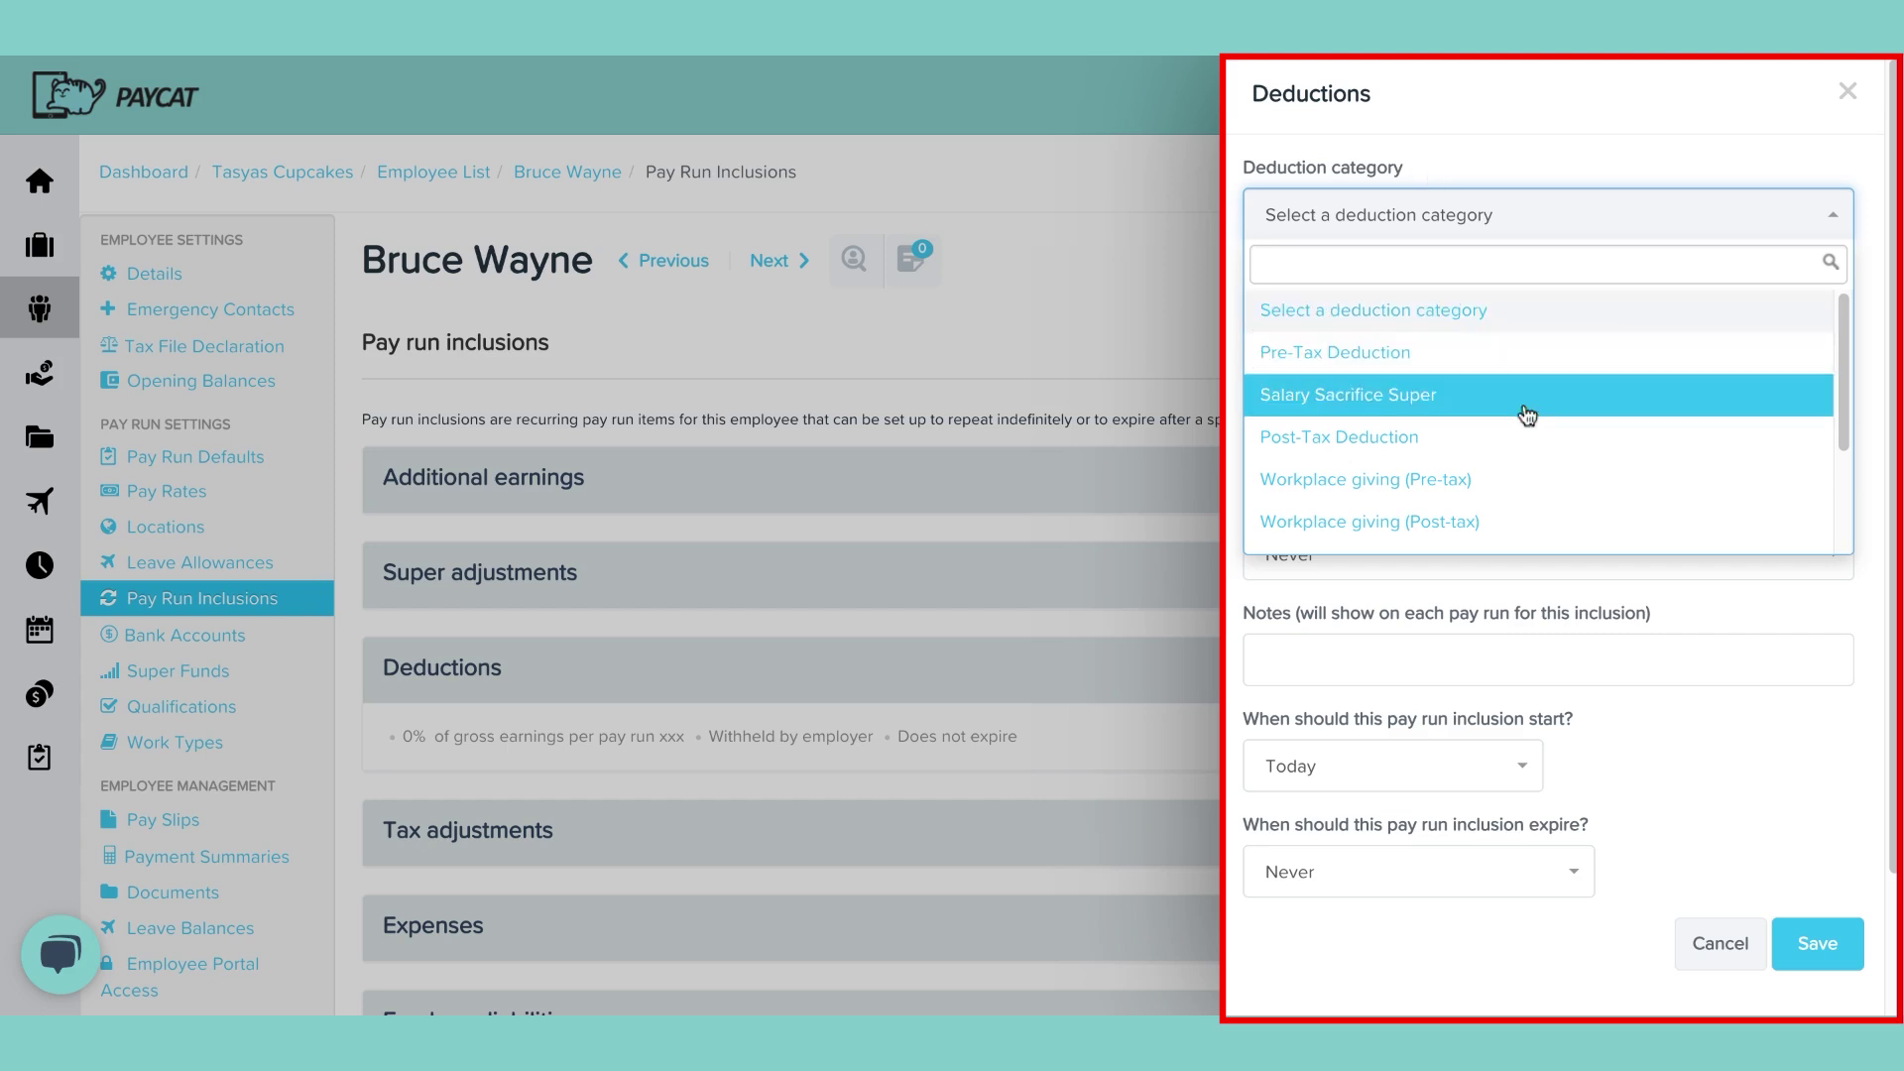
text(chil)
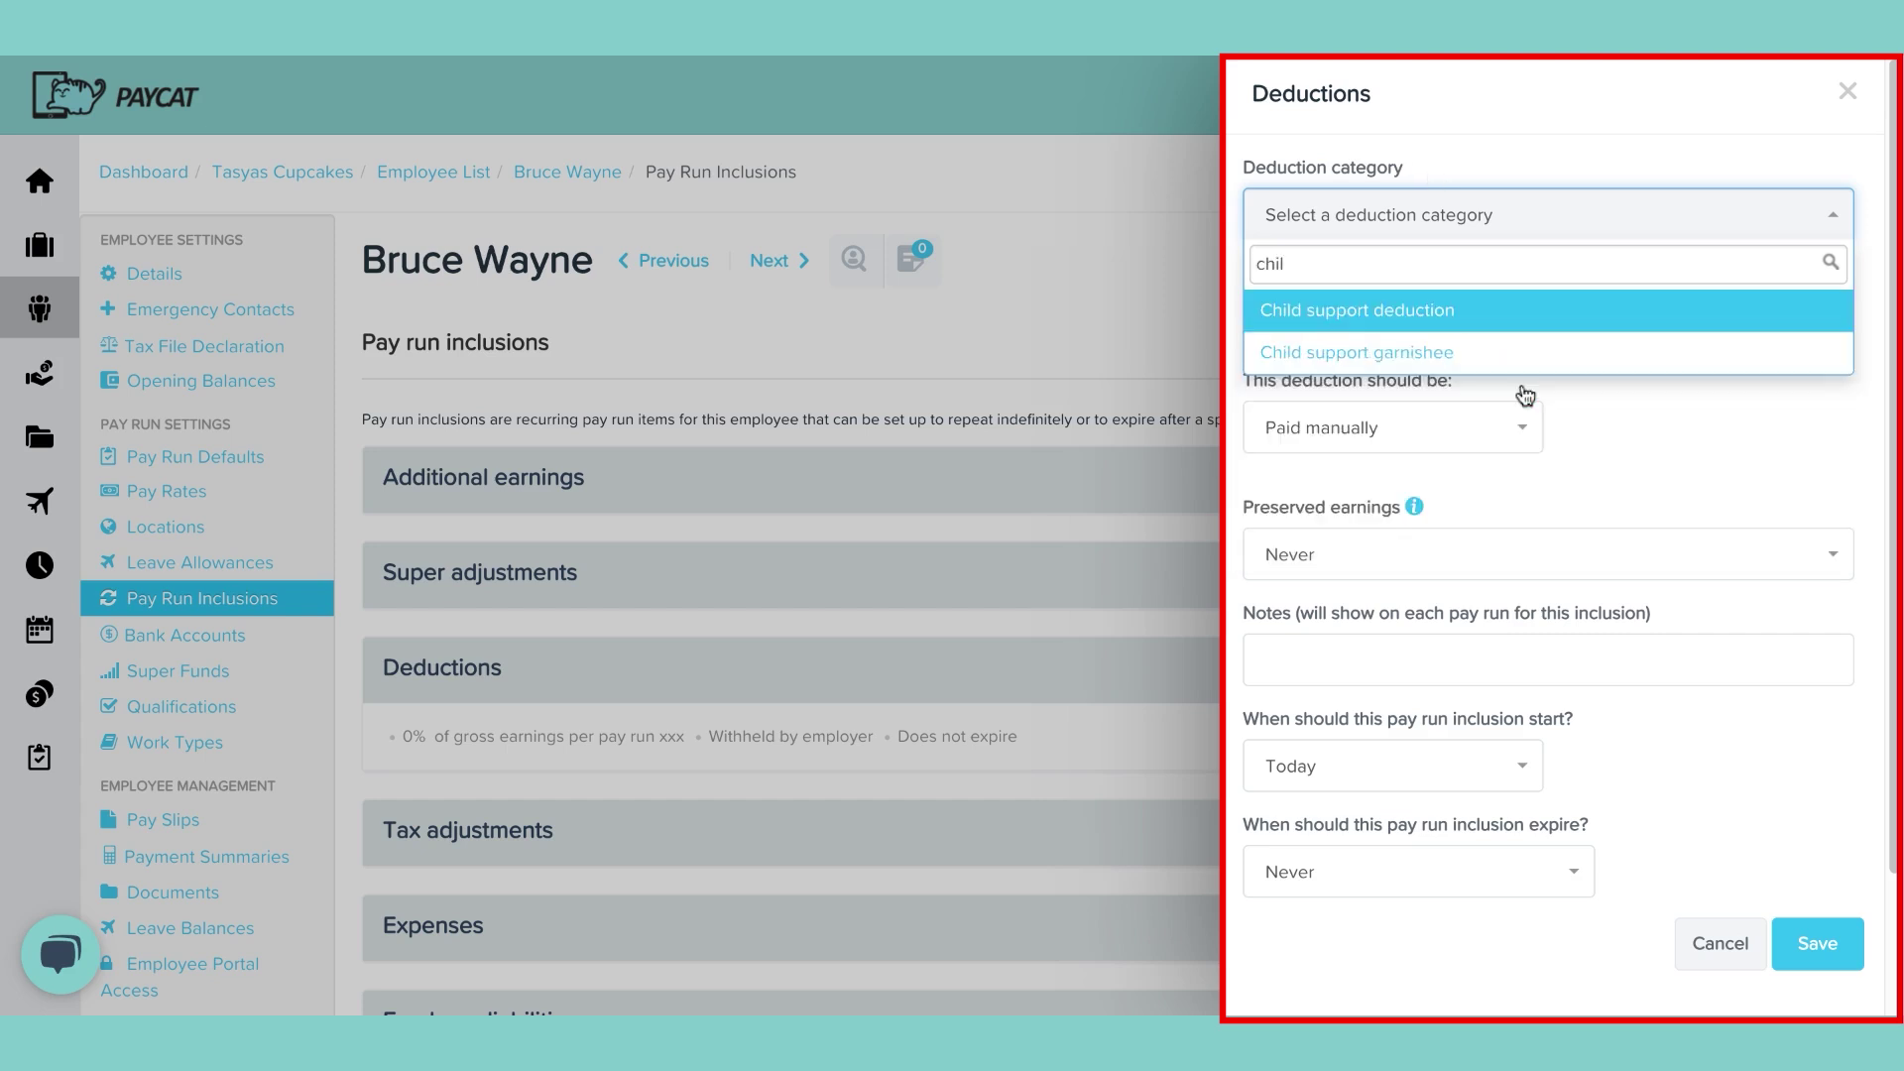
key(Return)
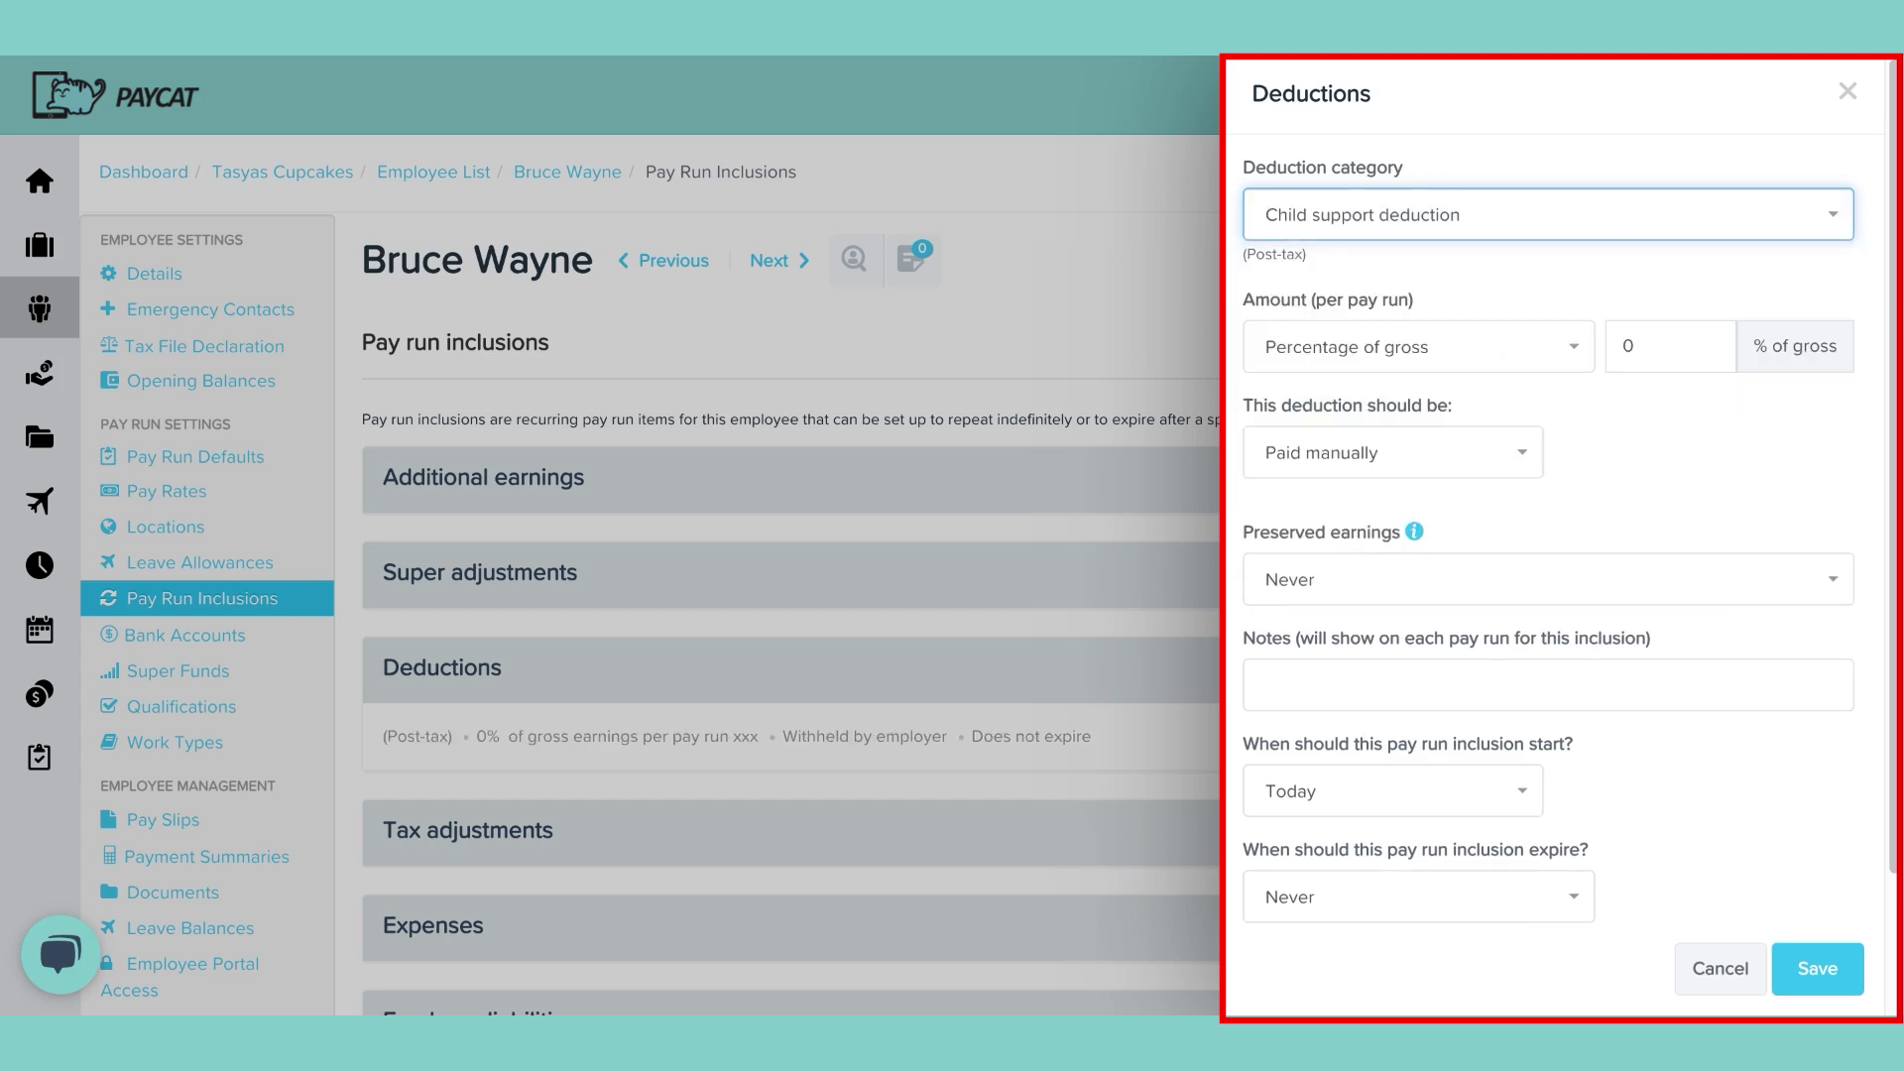
click(1555, 362)
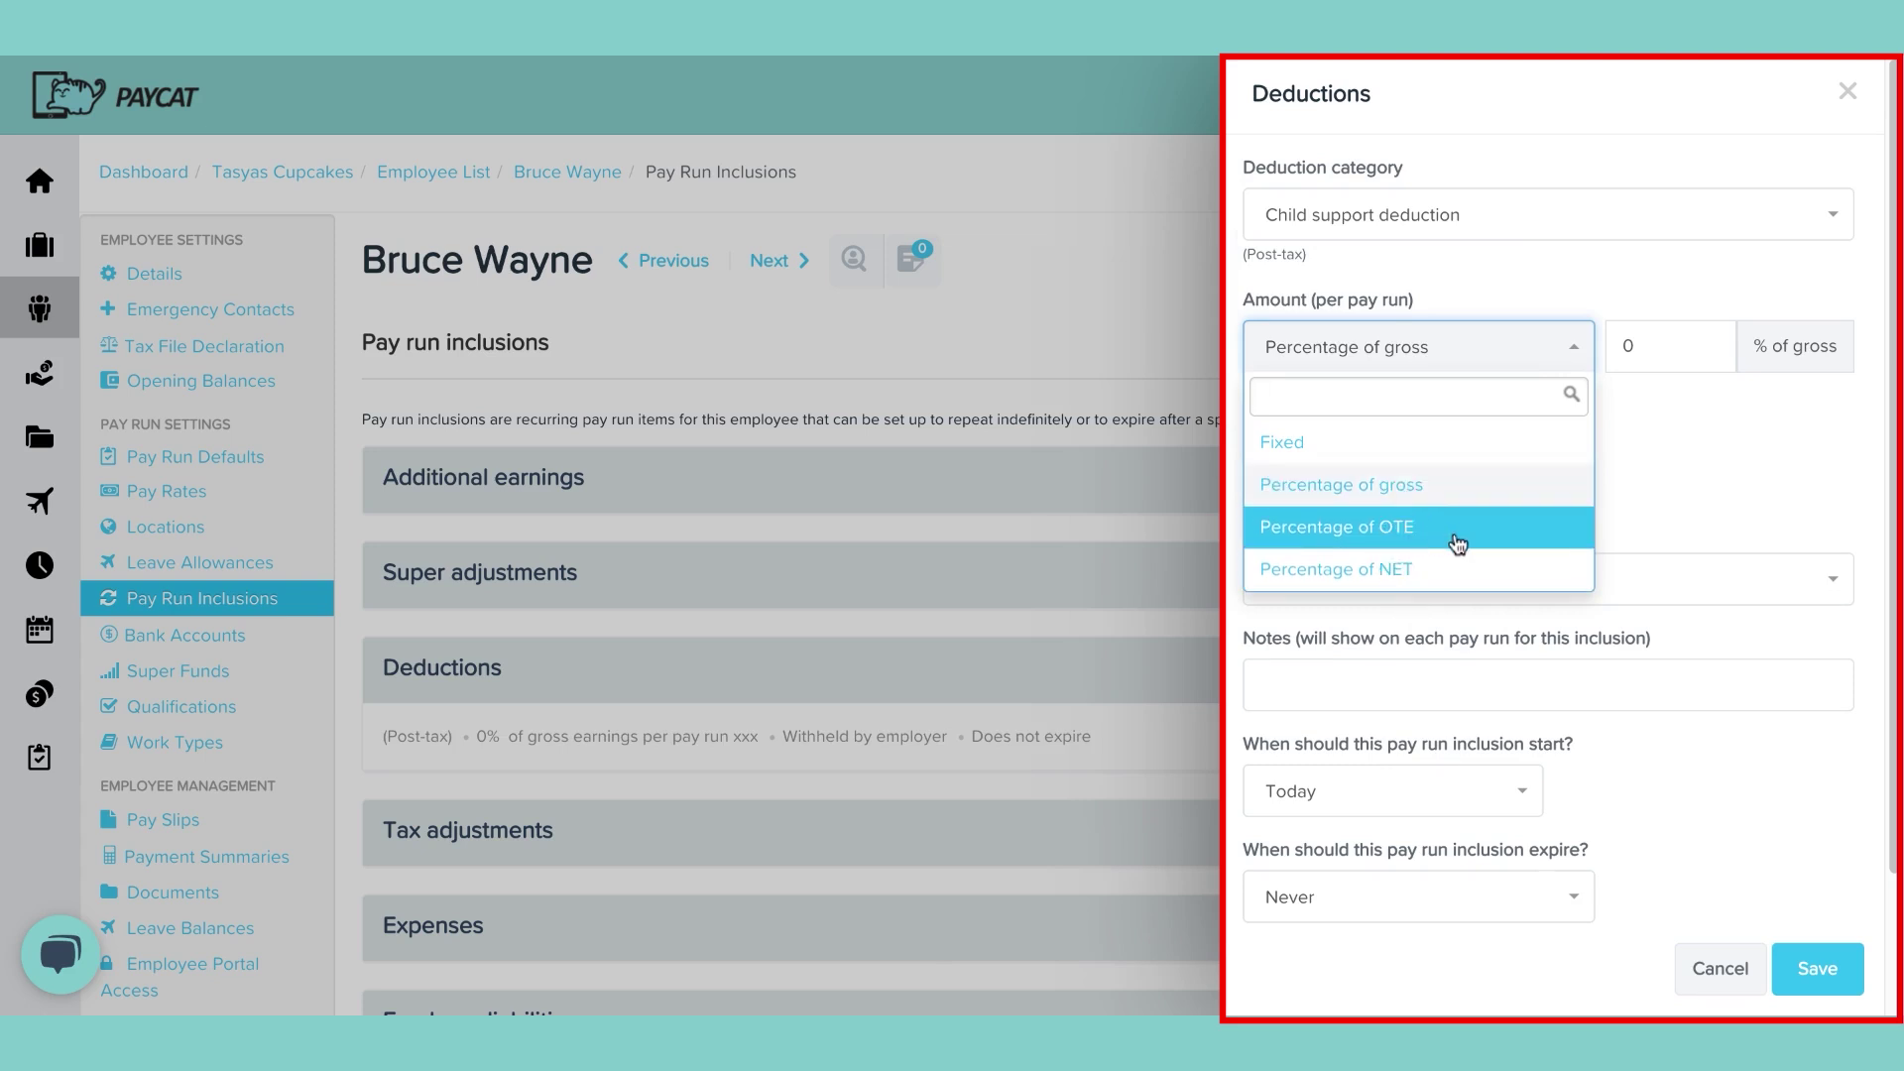
click(1408, 456)
click(1619, 353)
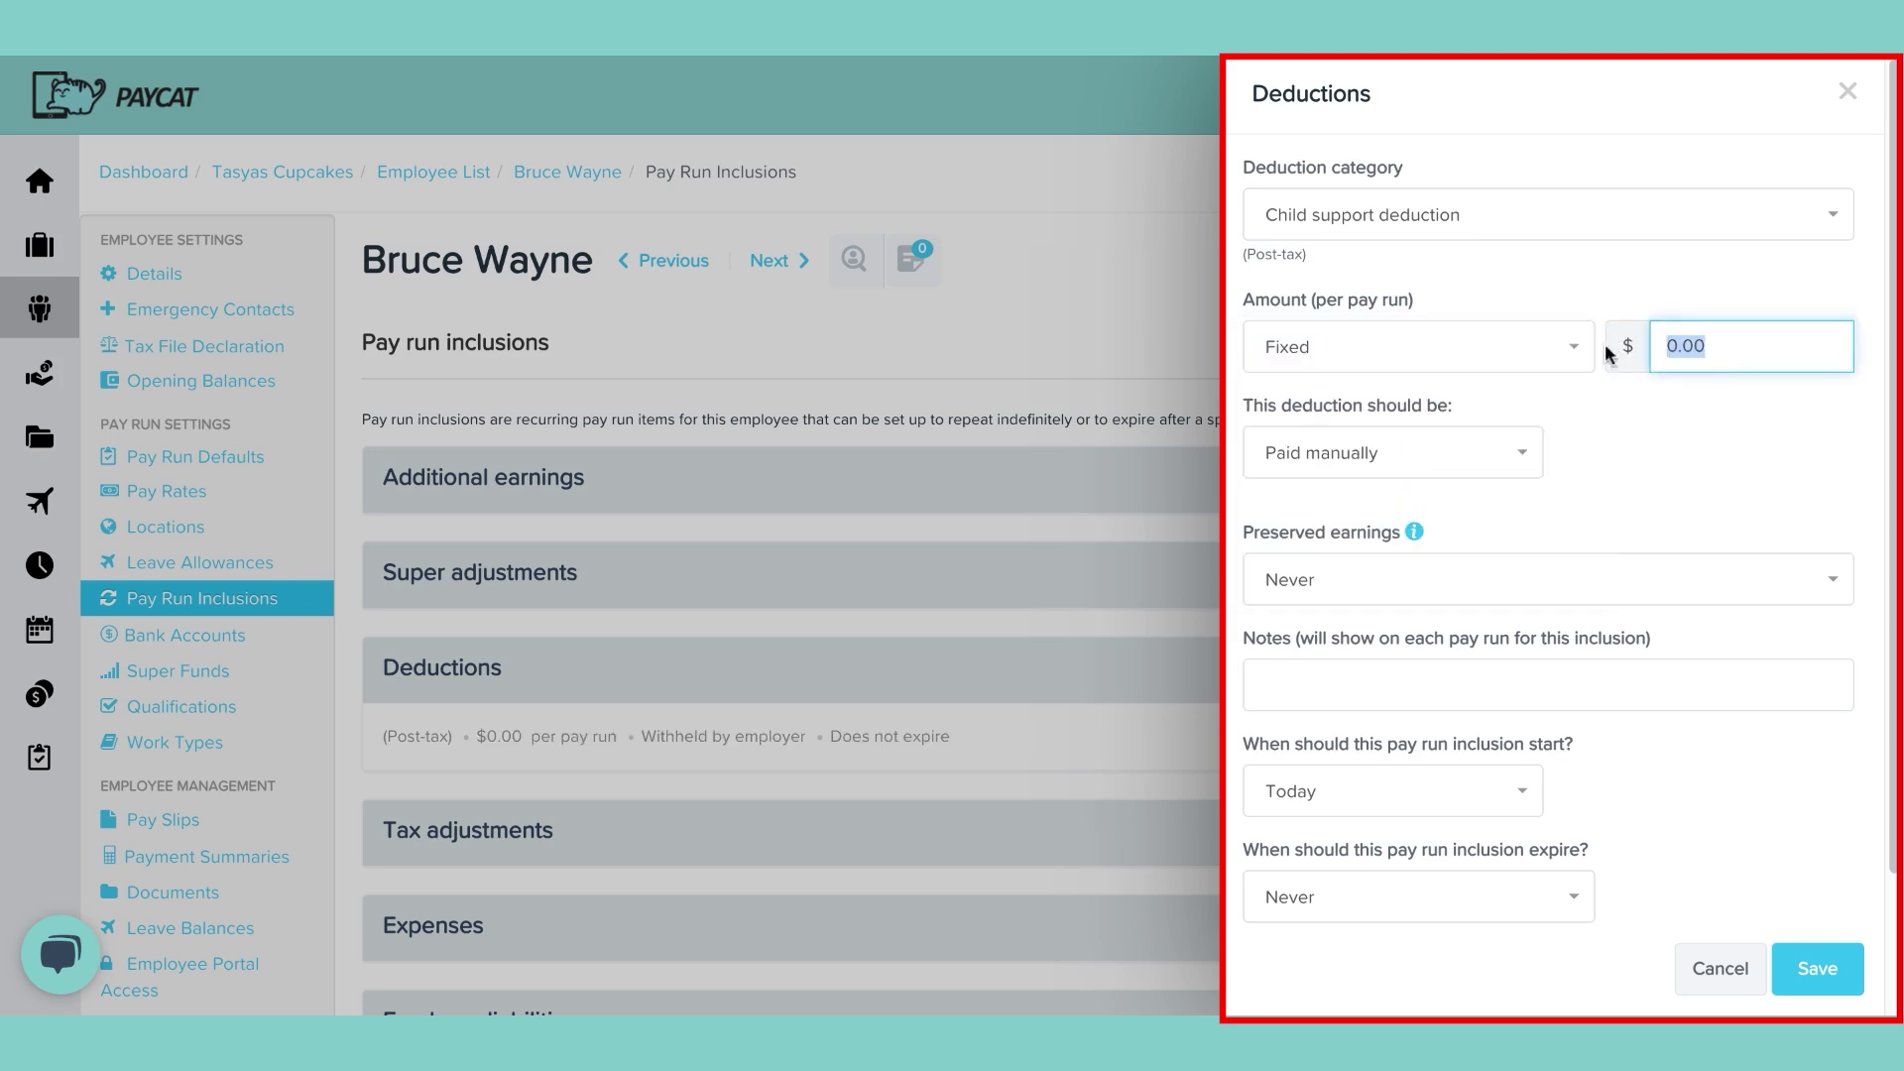
Step: Set the deduction amount to 30 percent of gross per pay run and have it paid to a bank account
click(1543, 349)
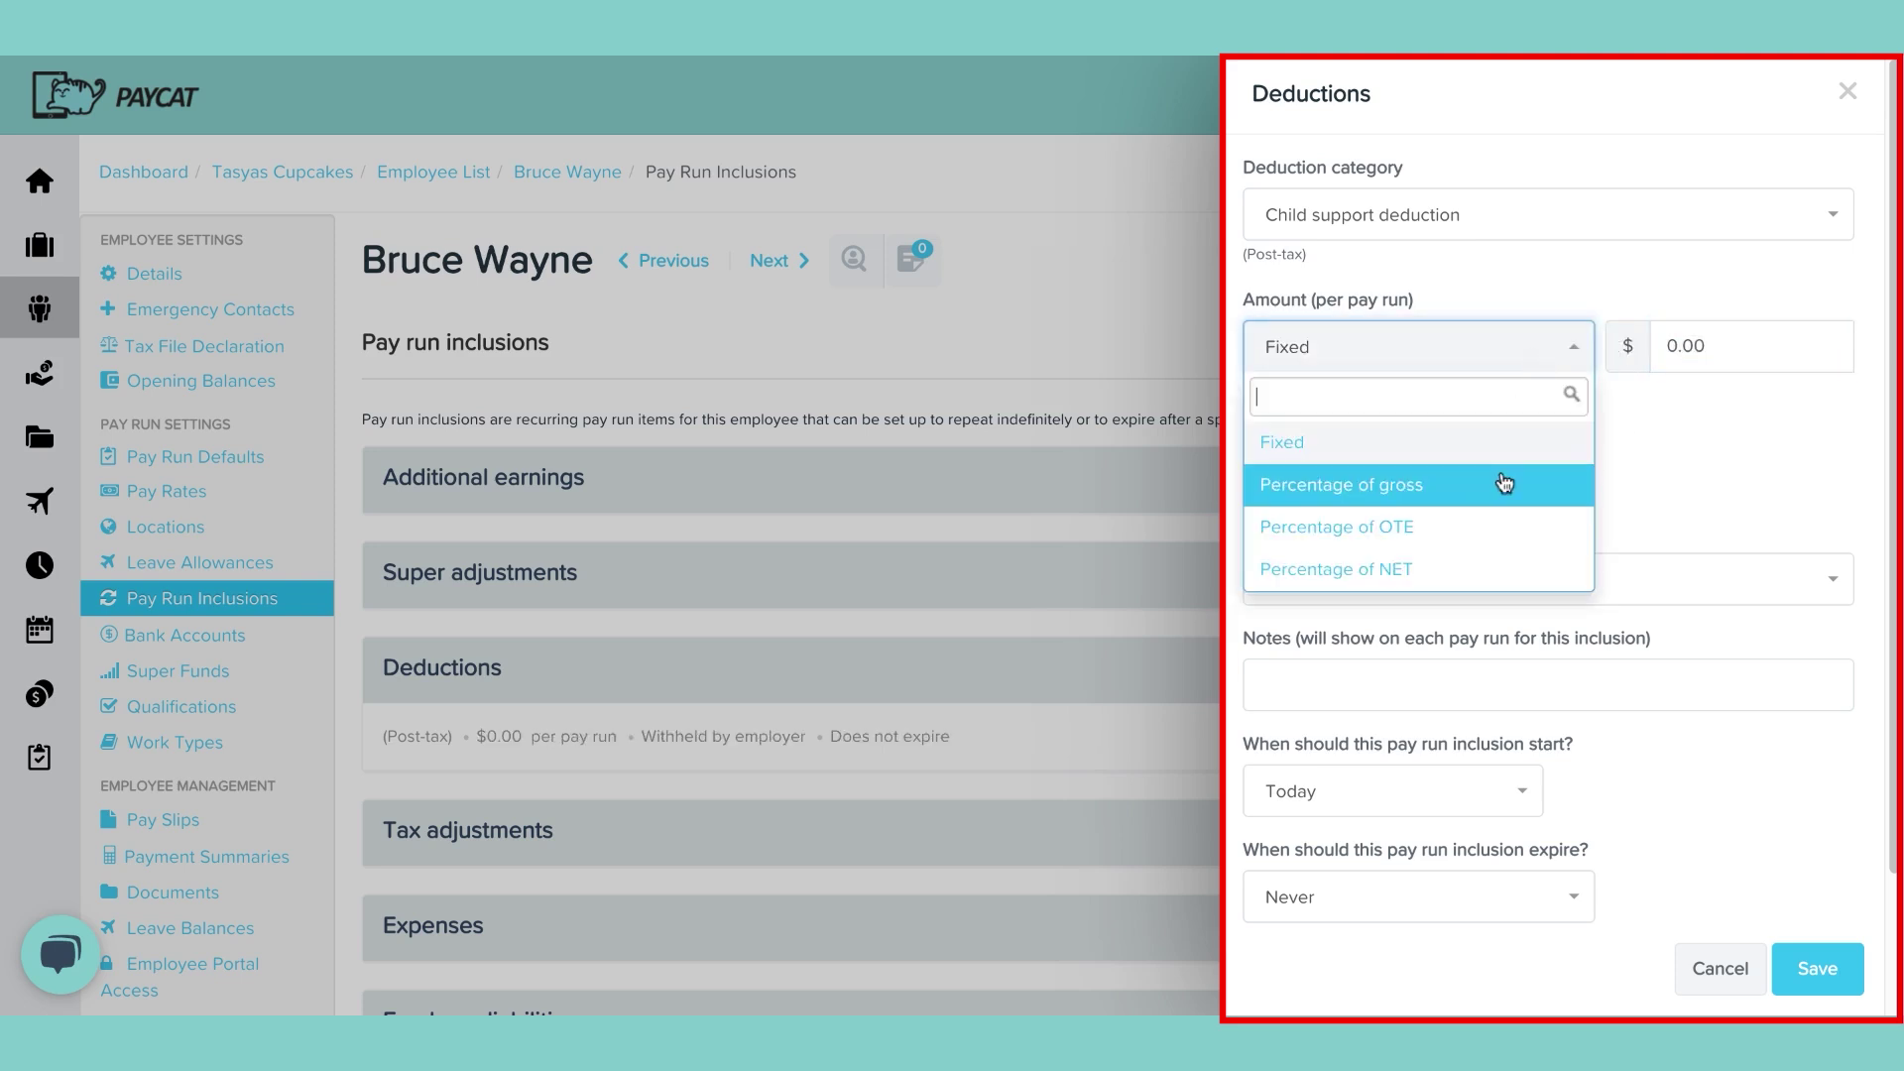
click(1475, 485)
click(1682, 347)
text(30)
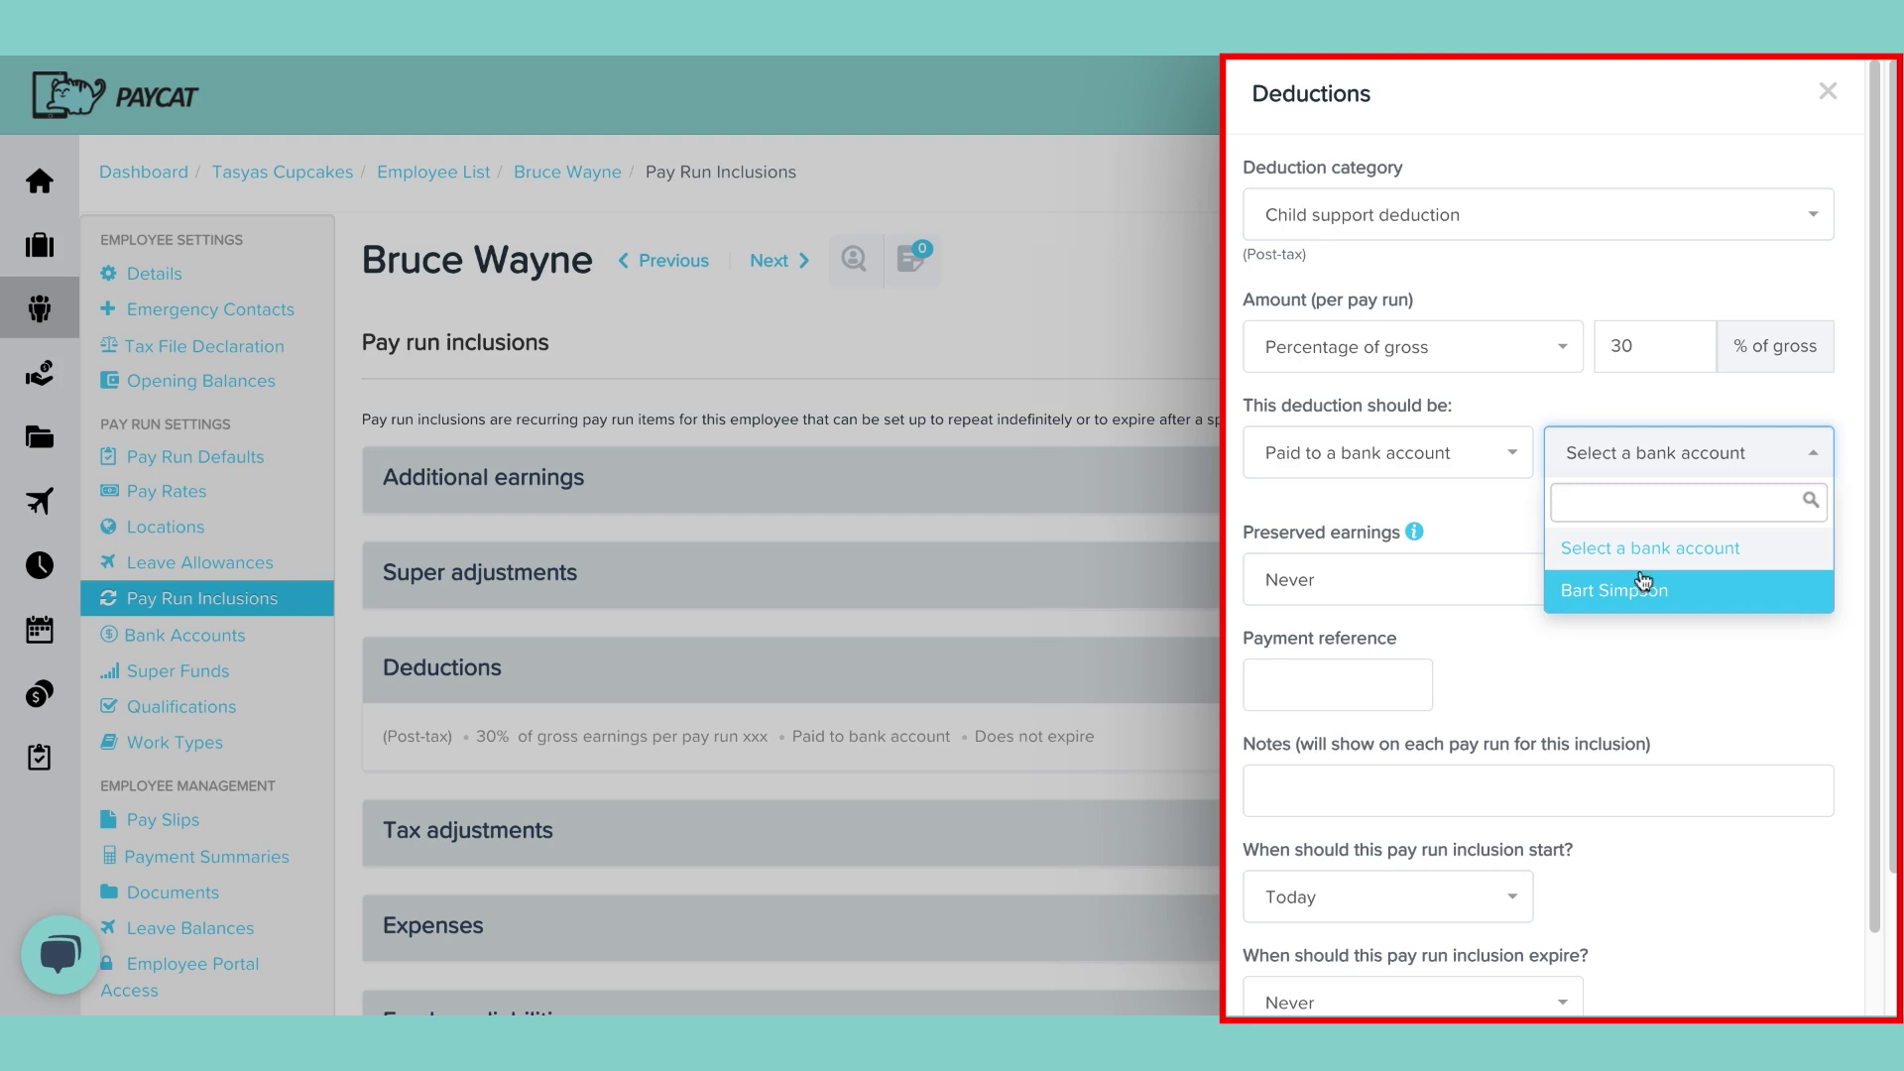
click(1520, 527)
Step: Preserve earnings once a minimum net earnings limit has been reached, with an amount of $700 per pay run
click(1533, 595)
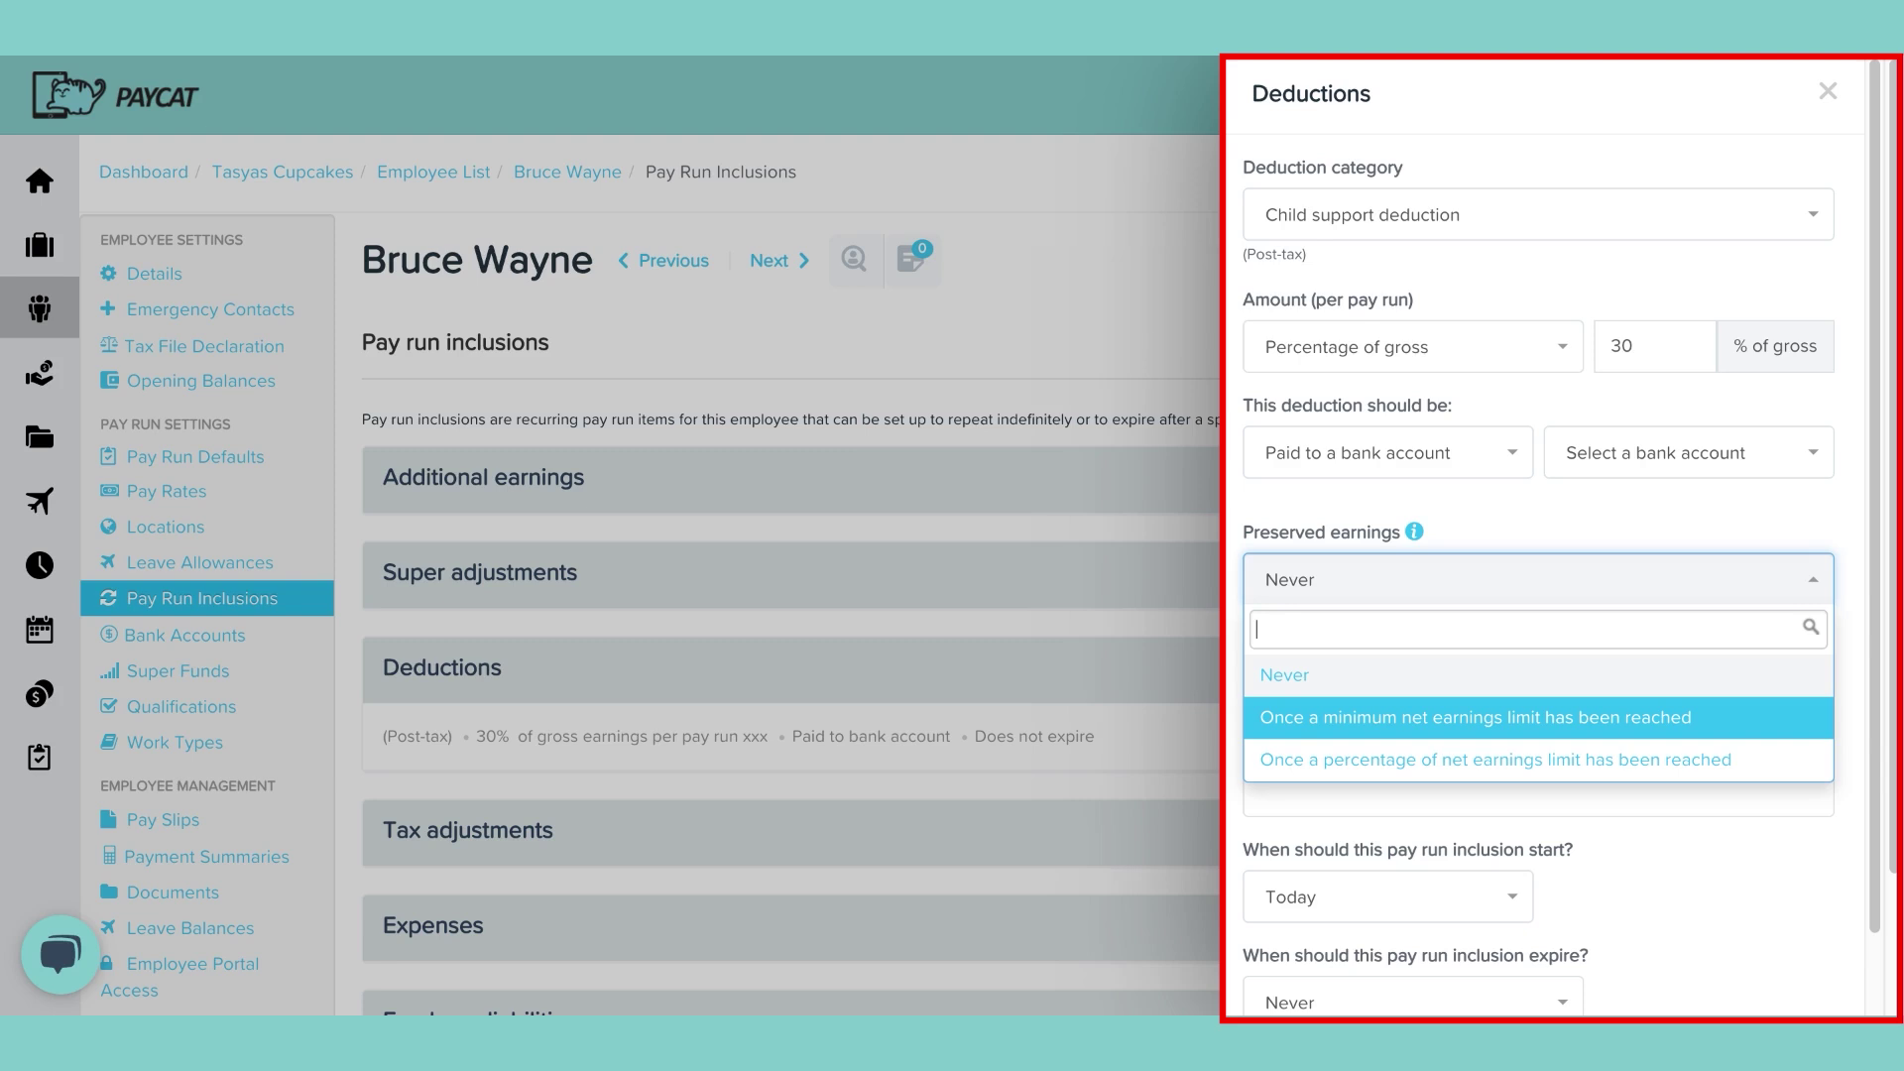
click(1524, 735)
click(1407, 741)
drag(1408, 741, 1285, 730)
text(700)
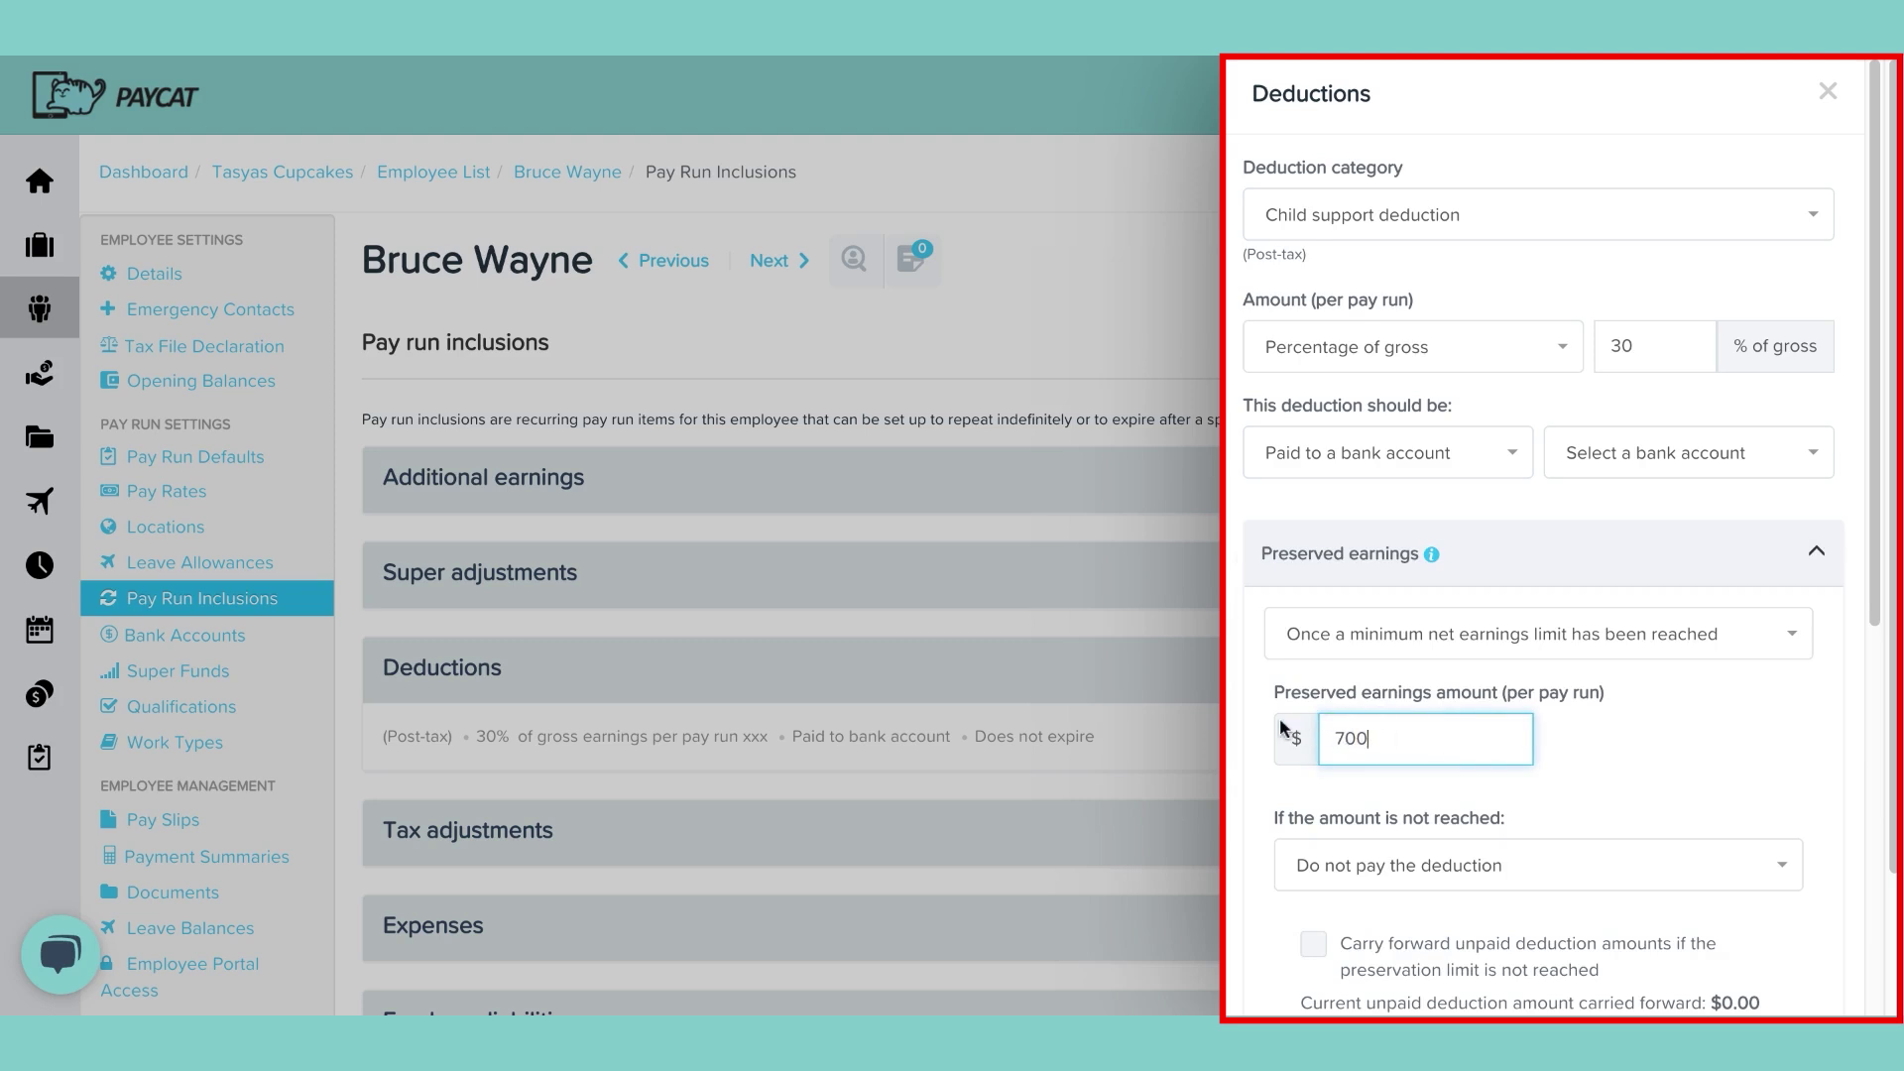
click(1666, 764)
Step: Enter Child Support as the payment reference of the deduction
scroll(1366, 704, down, 3)
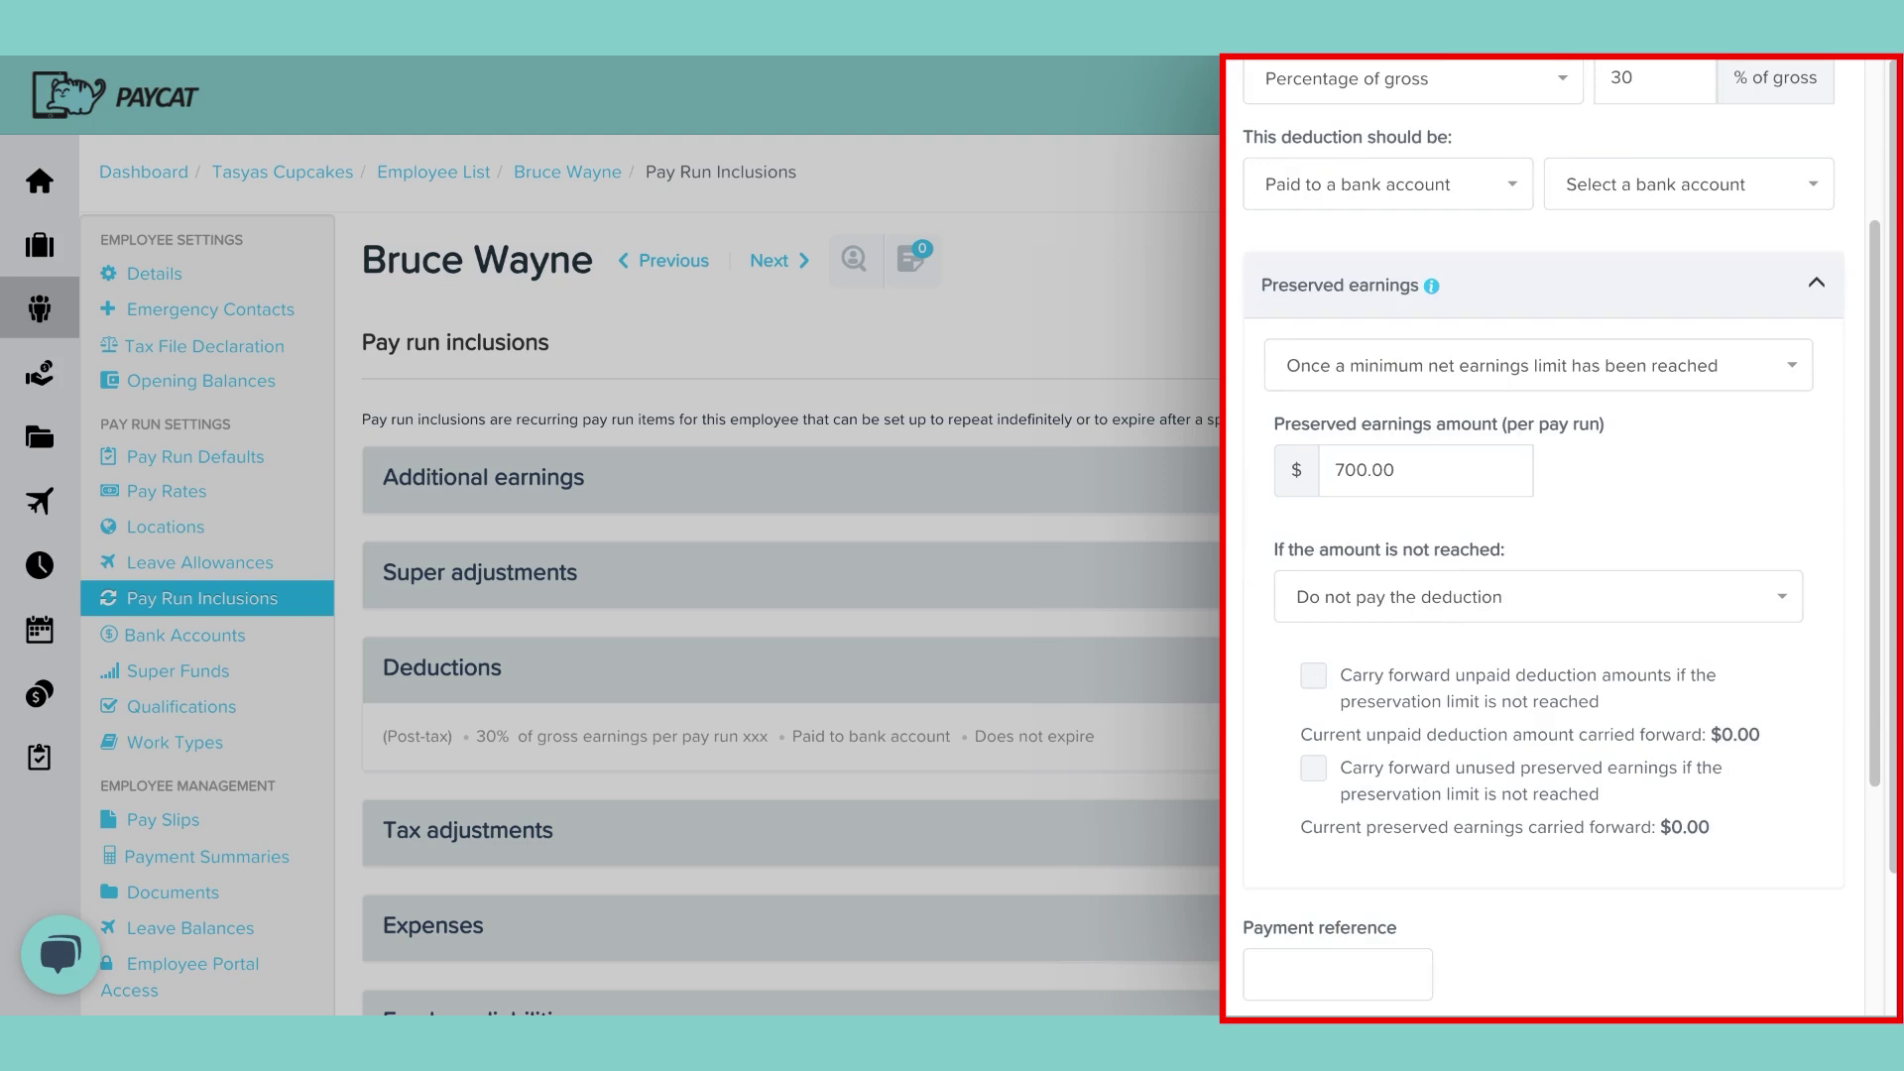
scroll(1537, 621, down, 5)
click(1320, 592)
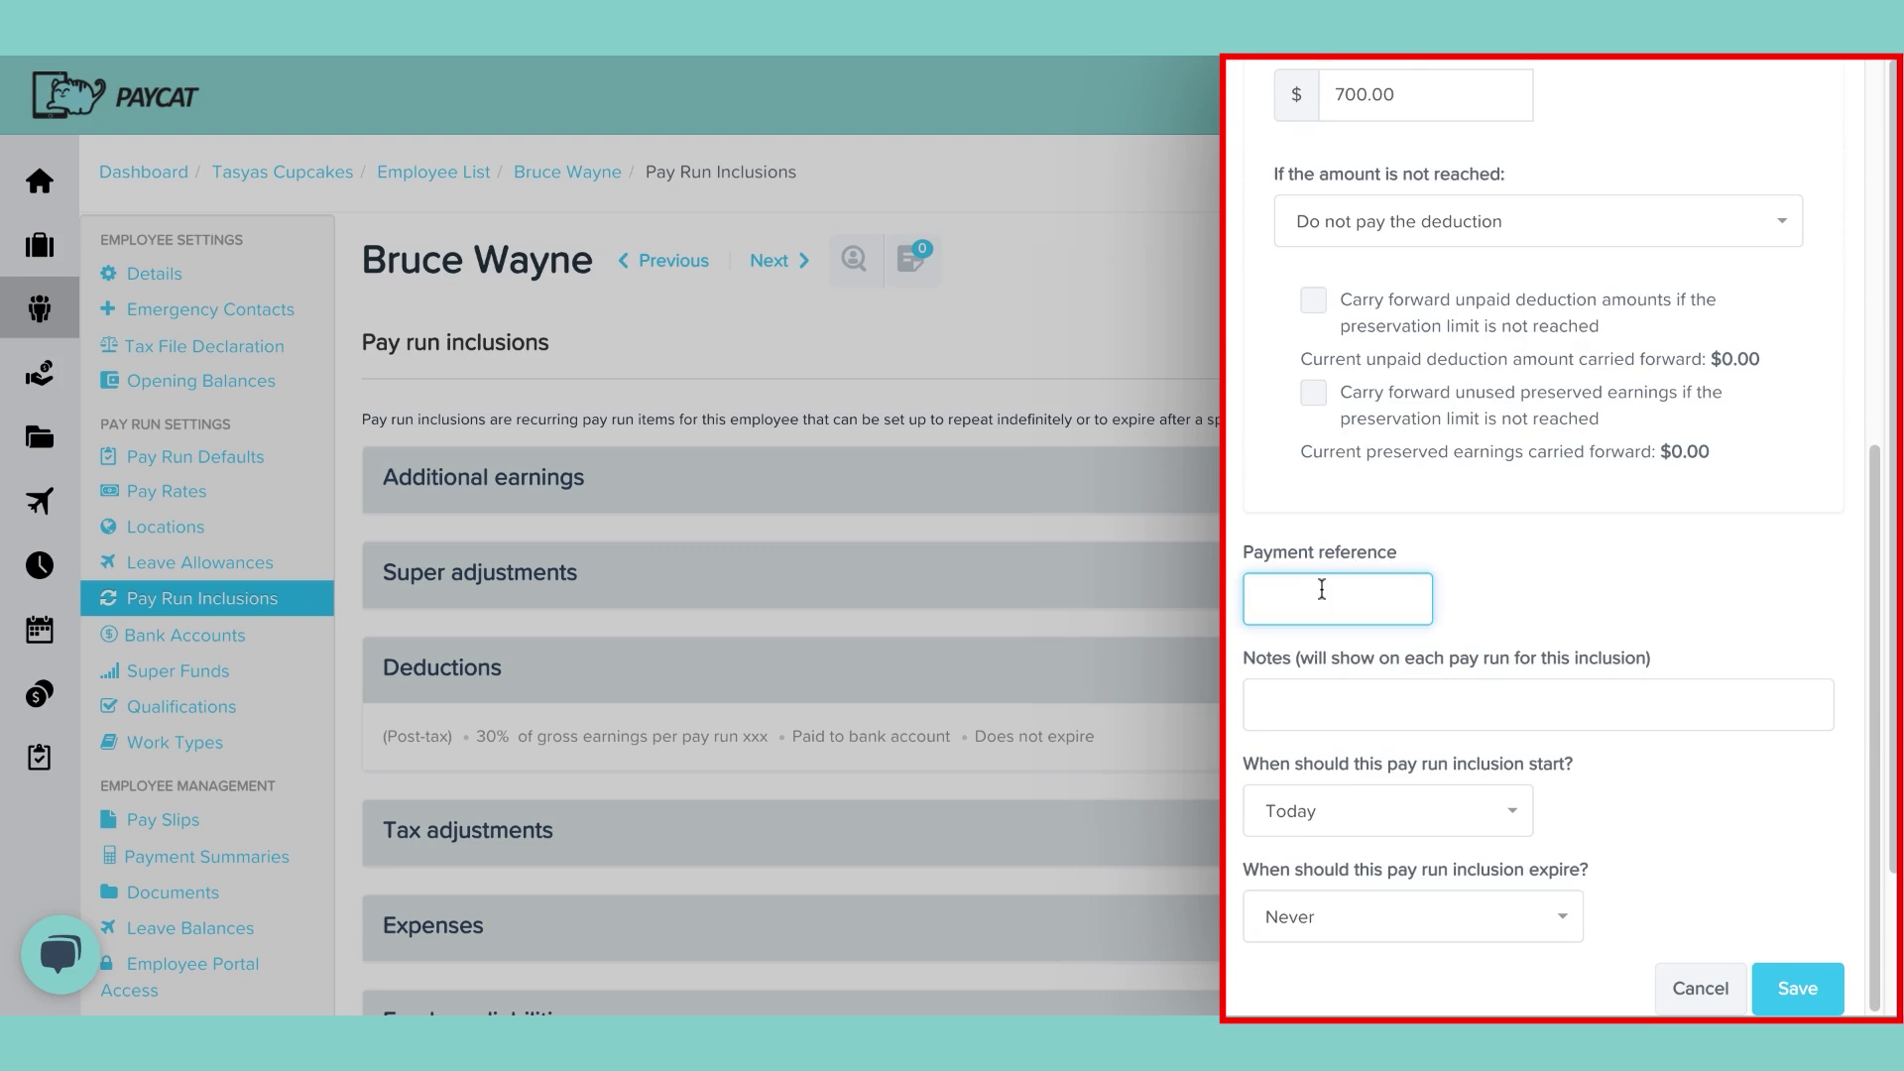
text(Child Support)
click(1393, 706)
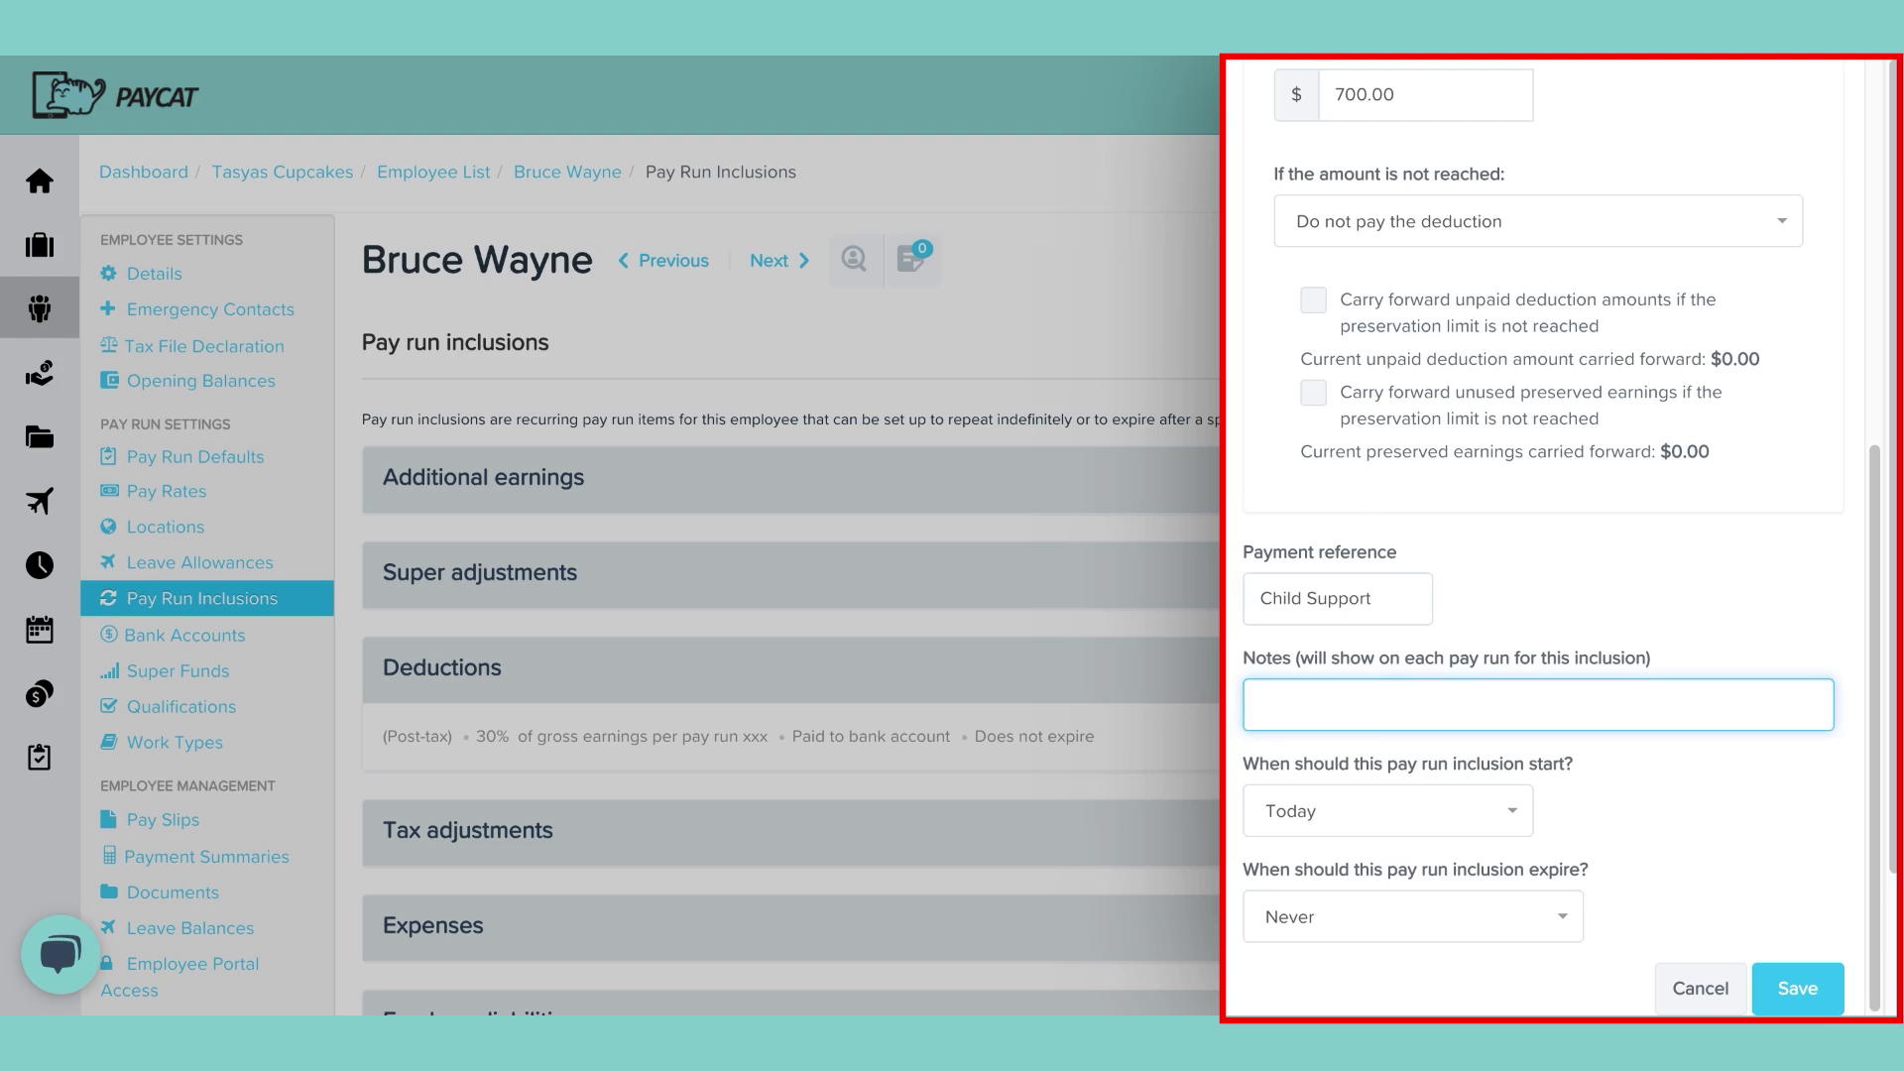
Step: Examine the start and expiry options available for this pay run inclusion
click(1404, 834)
click(1390, 904)
click(1450, 934)
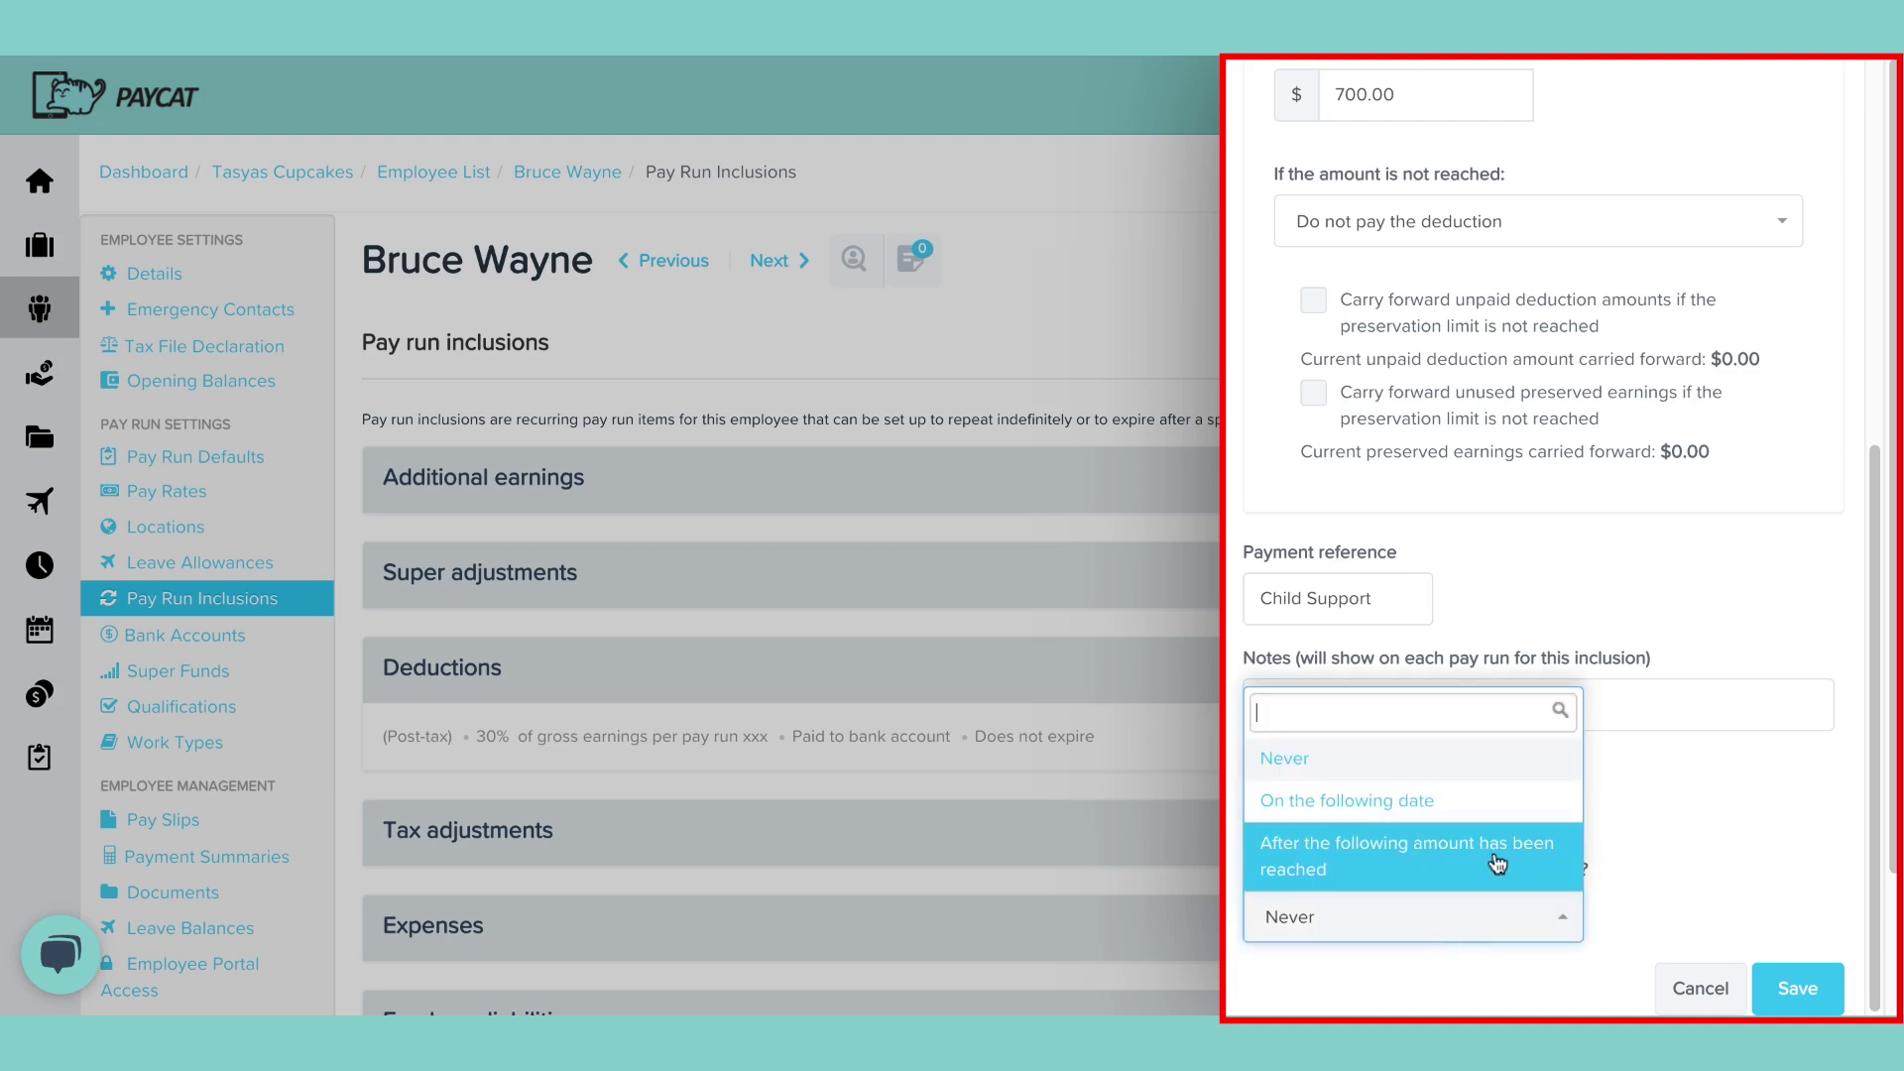
click(1719, 839)
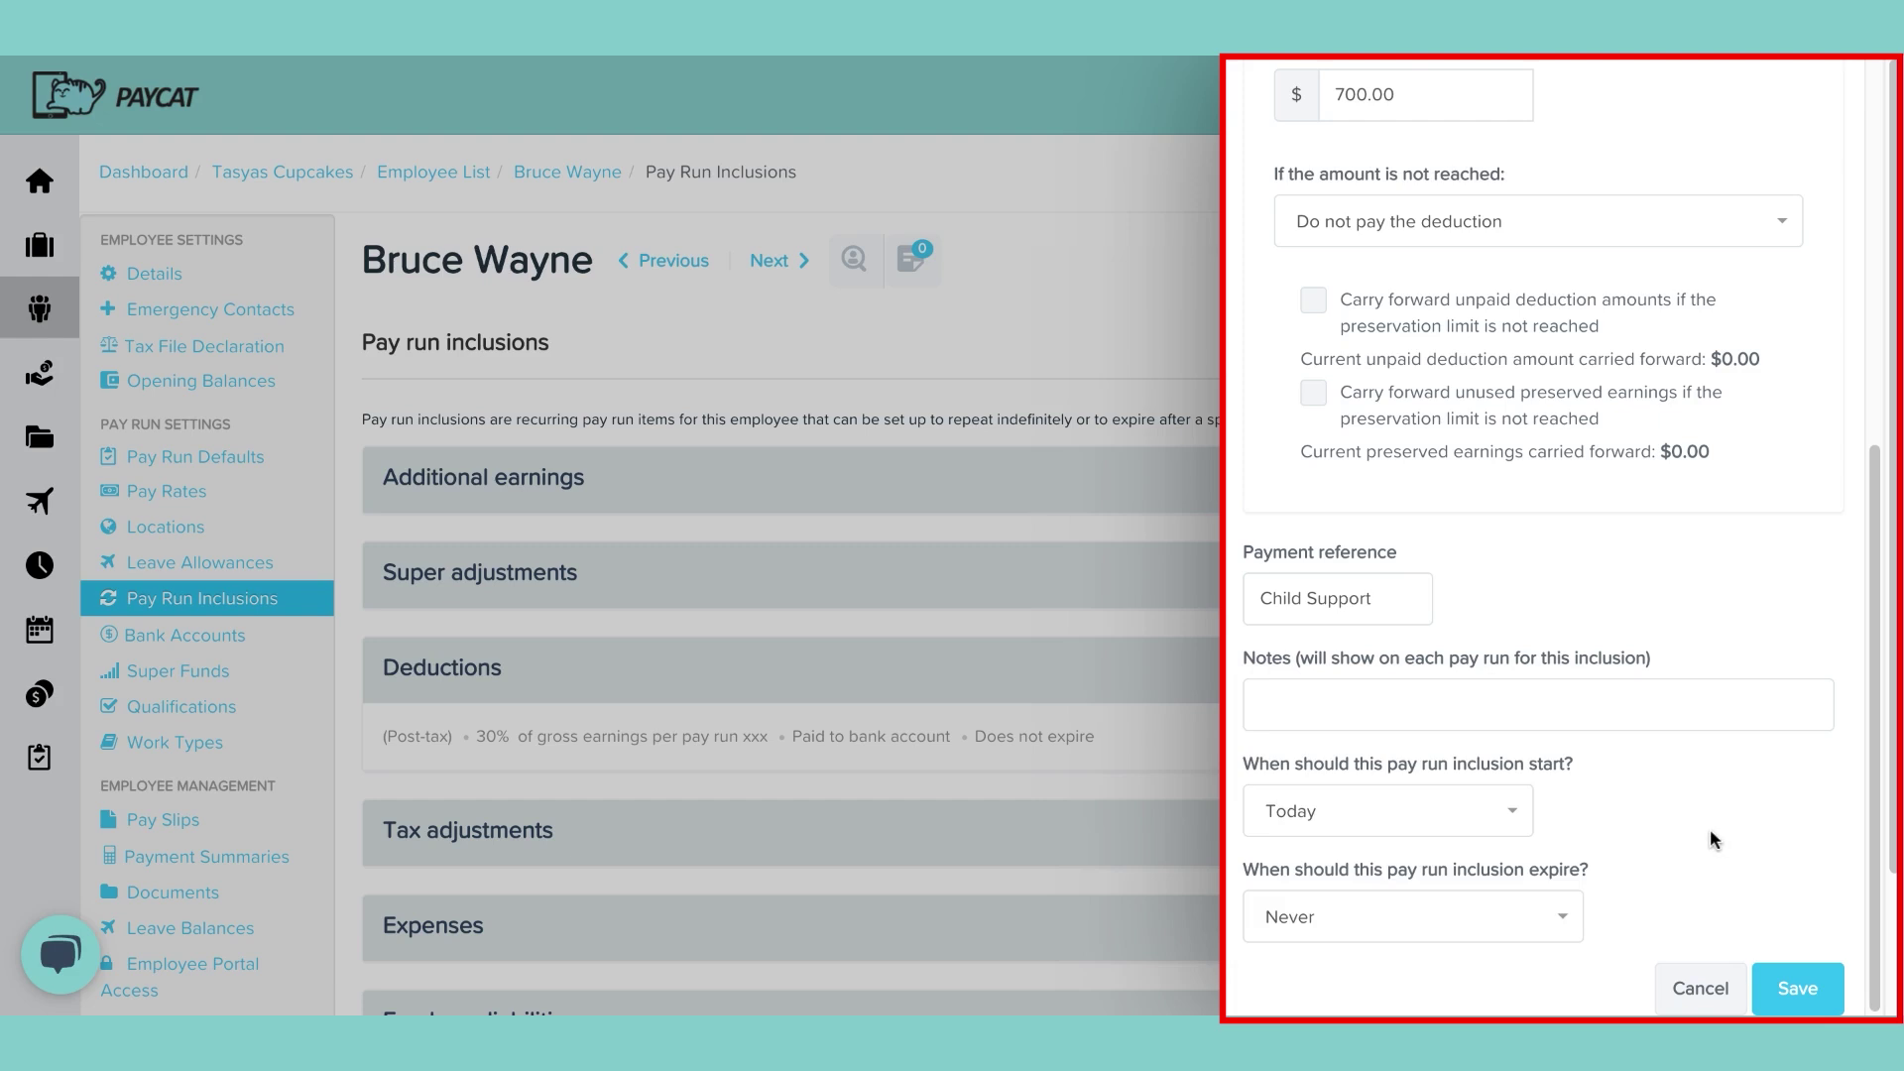
scroll(1702, 824, down, 2)
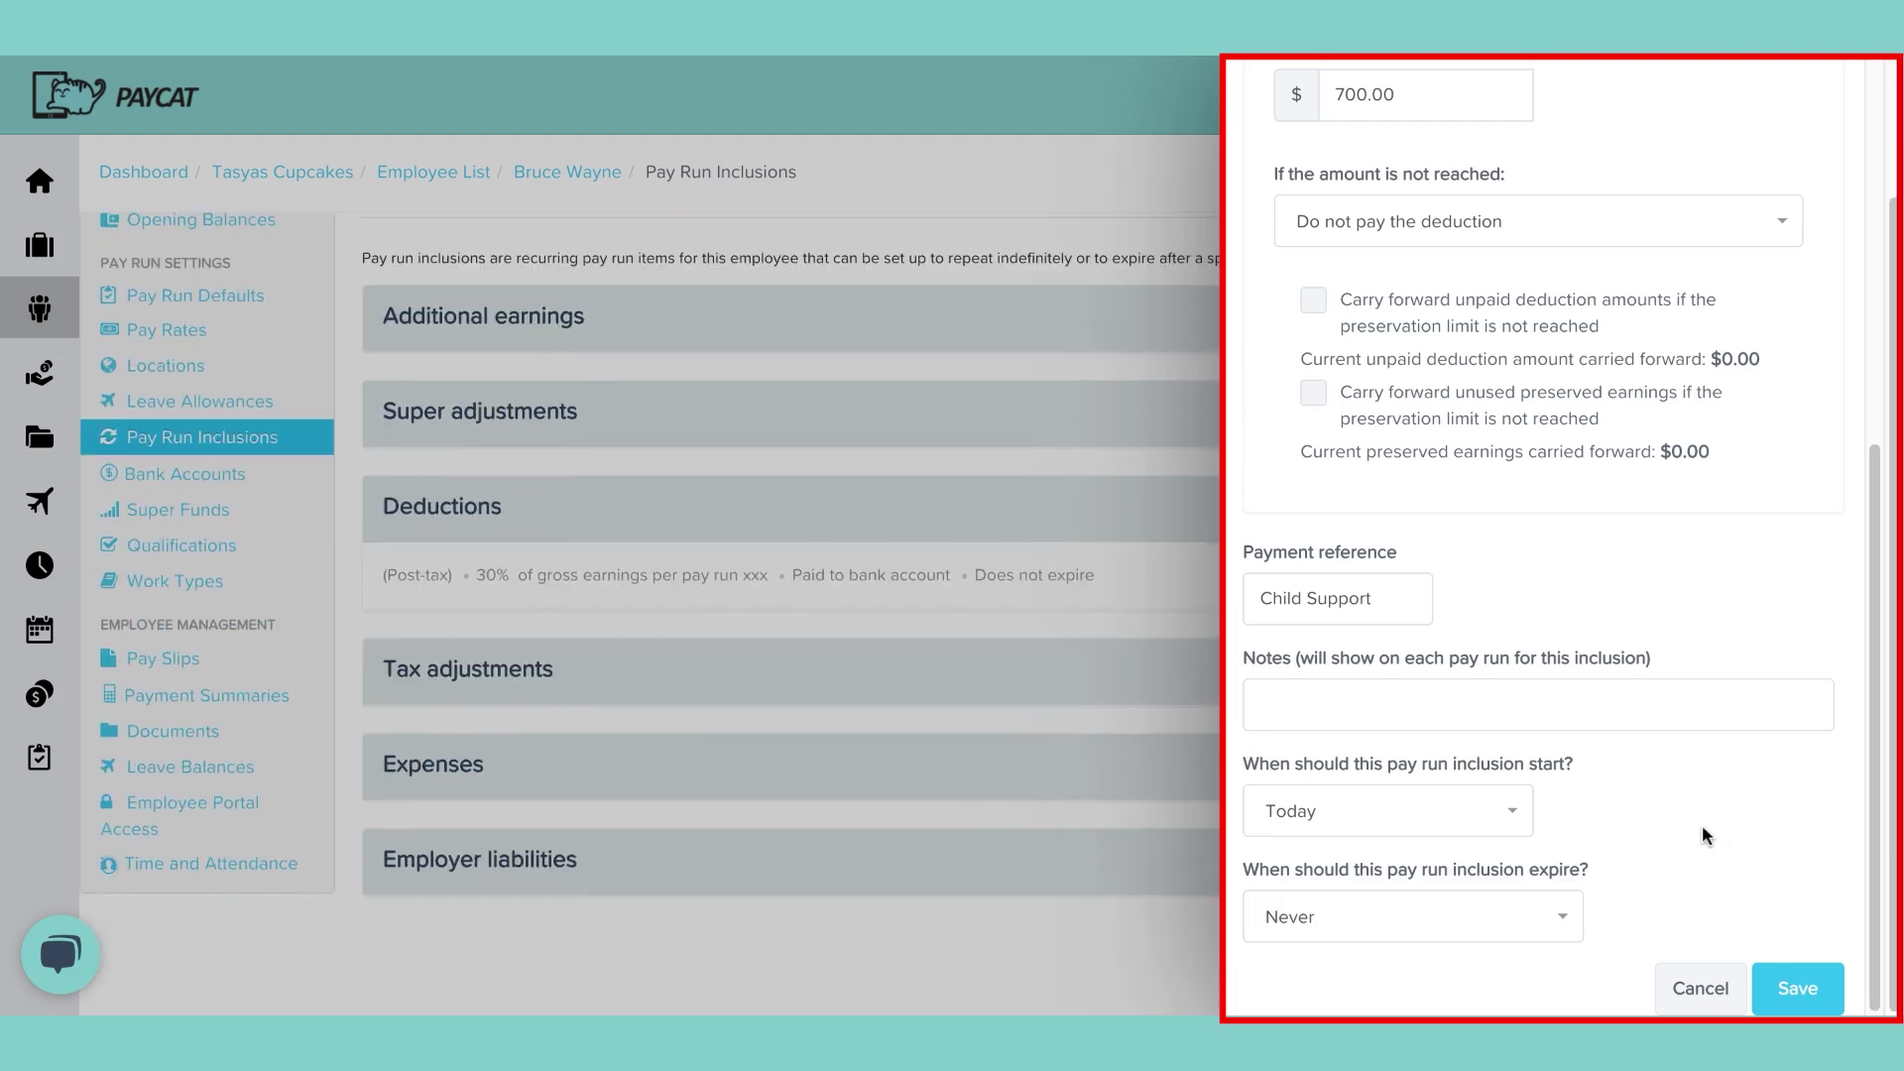
scroll(1701, 823, up, 1)
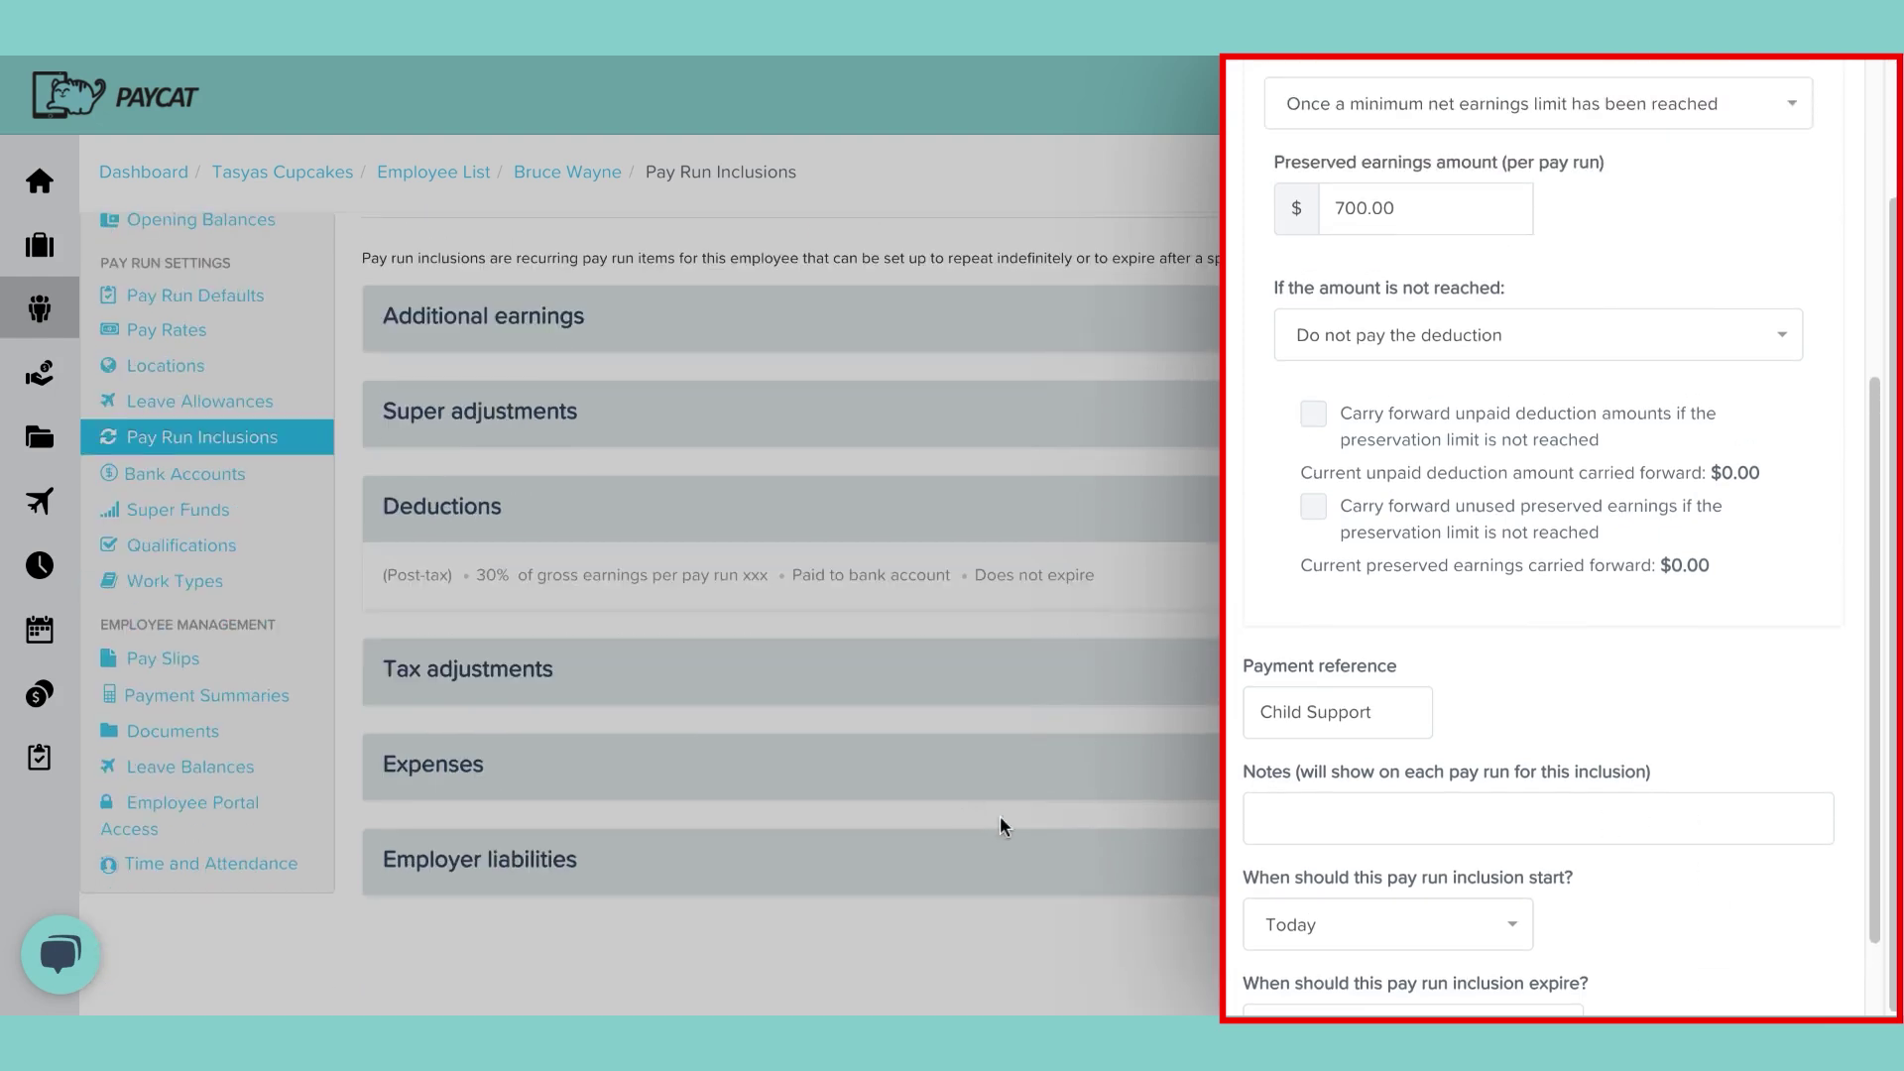